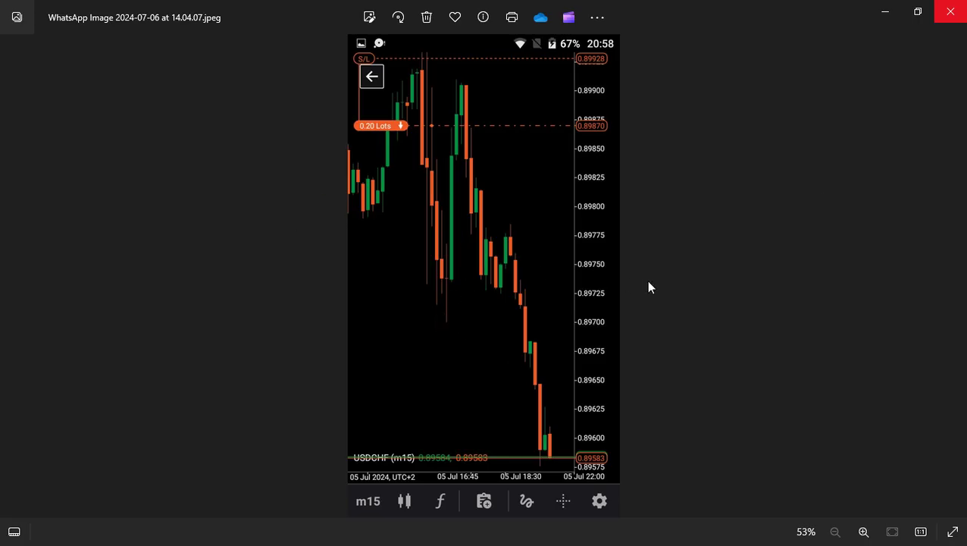
Step: Browse the trade chart screenshots for USDCHF, US500 and USDJPY in the image viewer
click(13, 276)
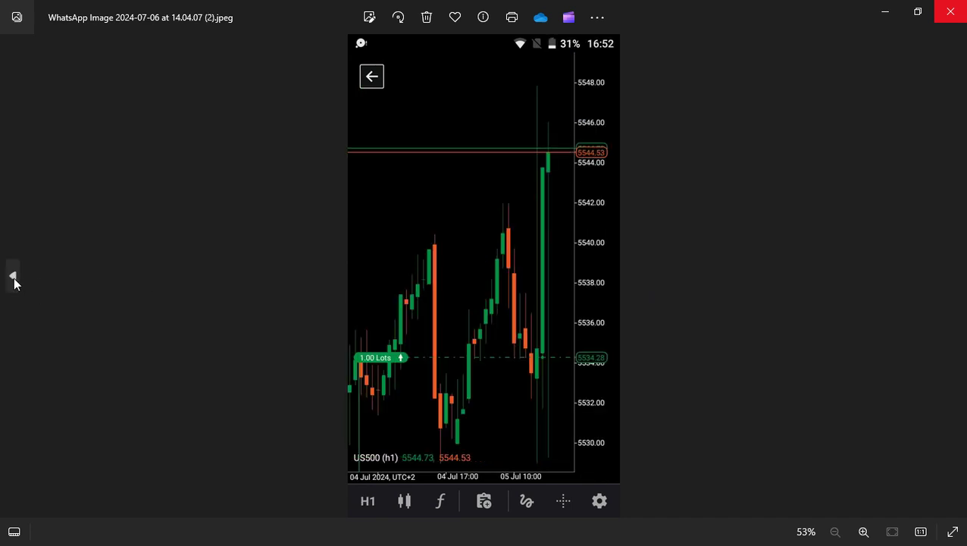
click(13, 276)
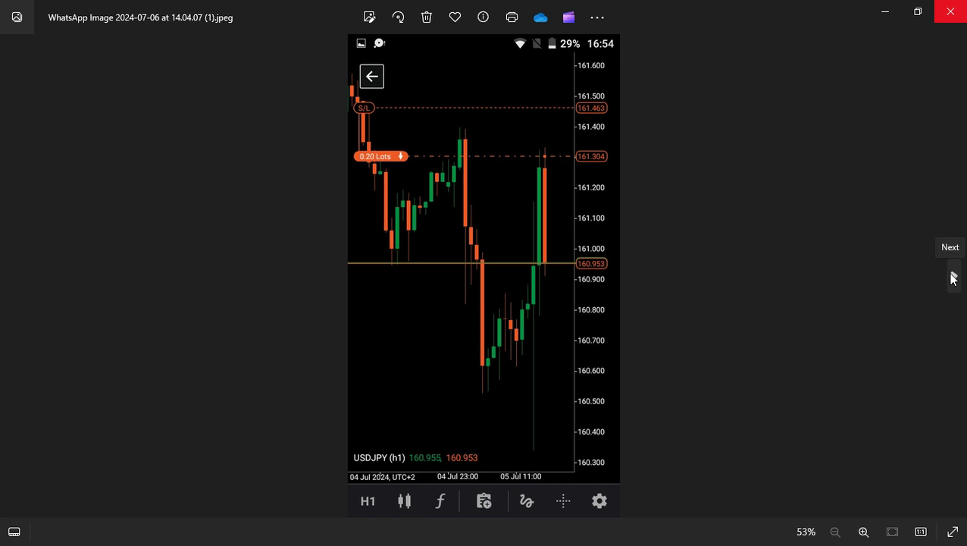
click(954, 277)
click(954, 278)
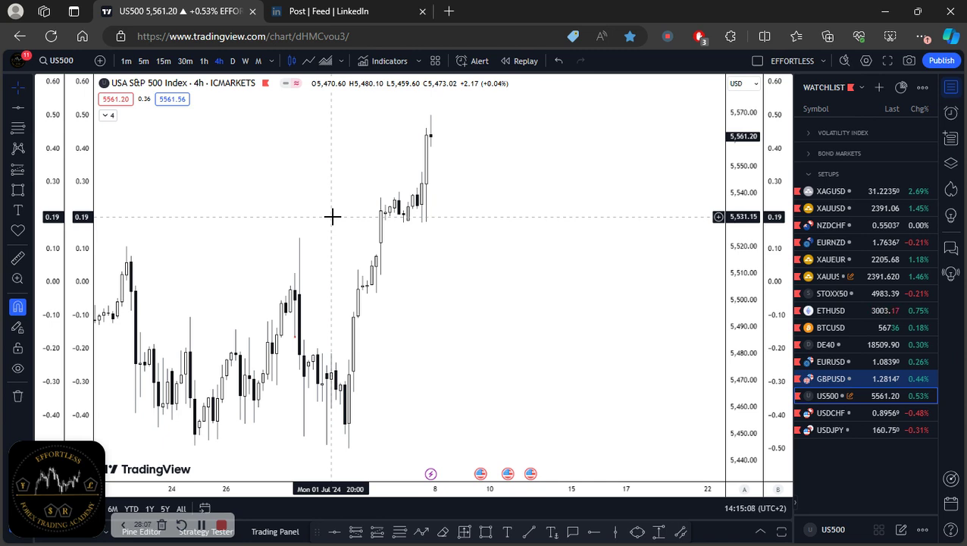
Step: Switch to the LinkedIn post on the NFP data and review its Expectations, Bigger Picture and unemployment rate paragraphs
click(344, 14)
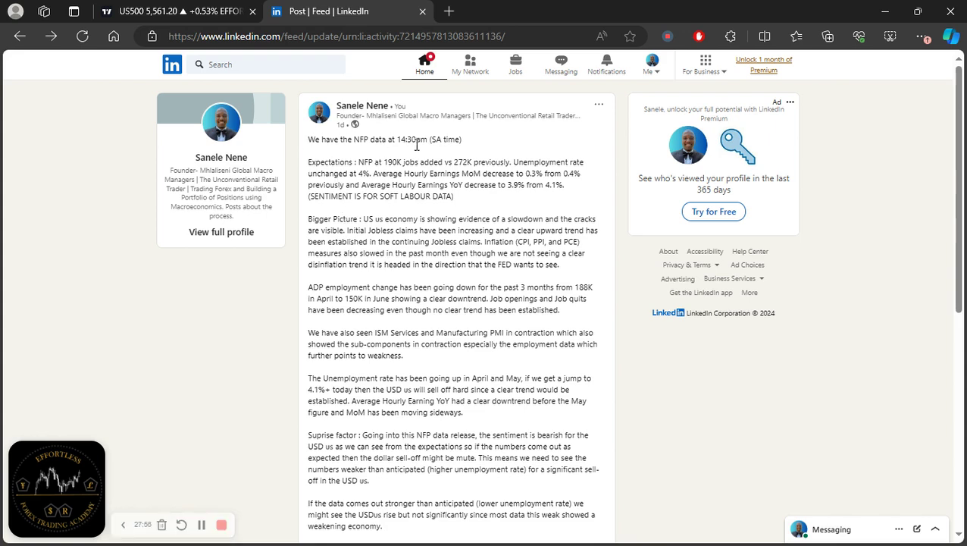
drag(309, 162, 355, 163)
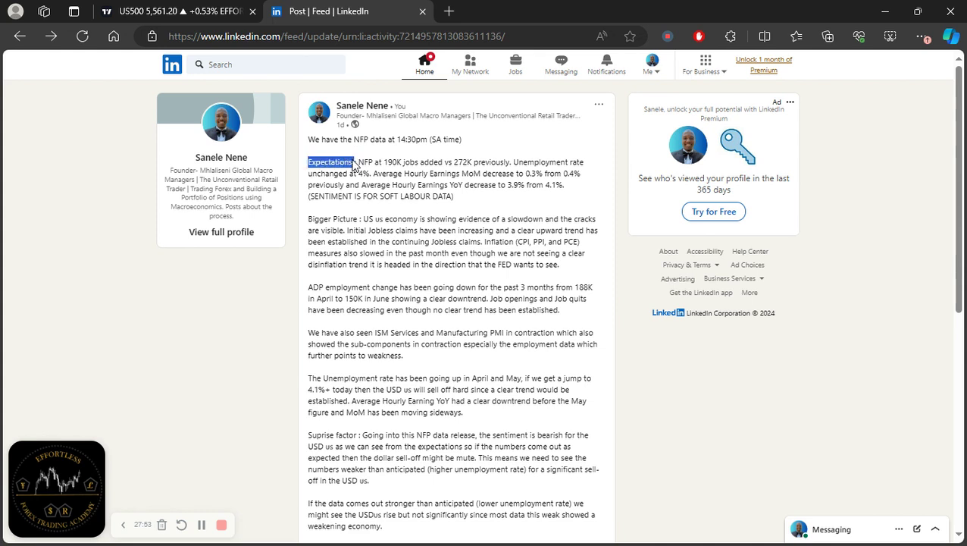
click(470, 202)
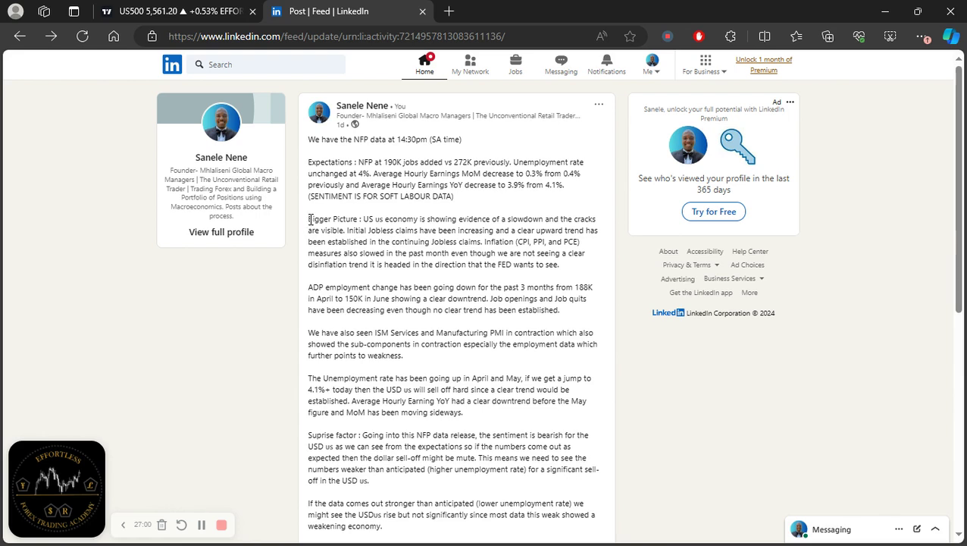
drag(307, 219, 358, 219)
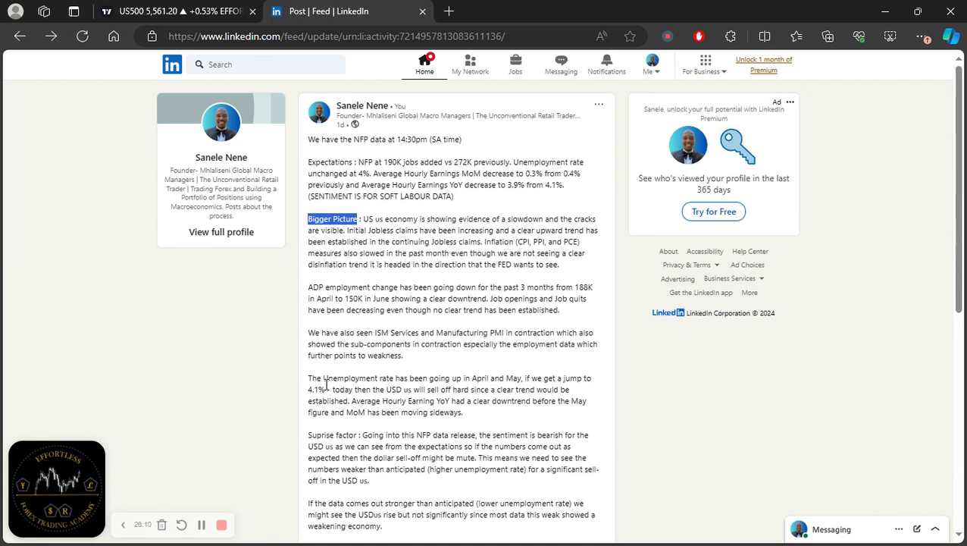
drag(309, 378, 477, 414)
click(476, 412)
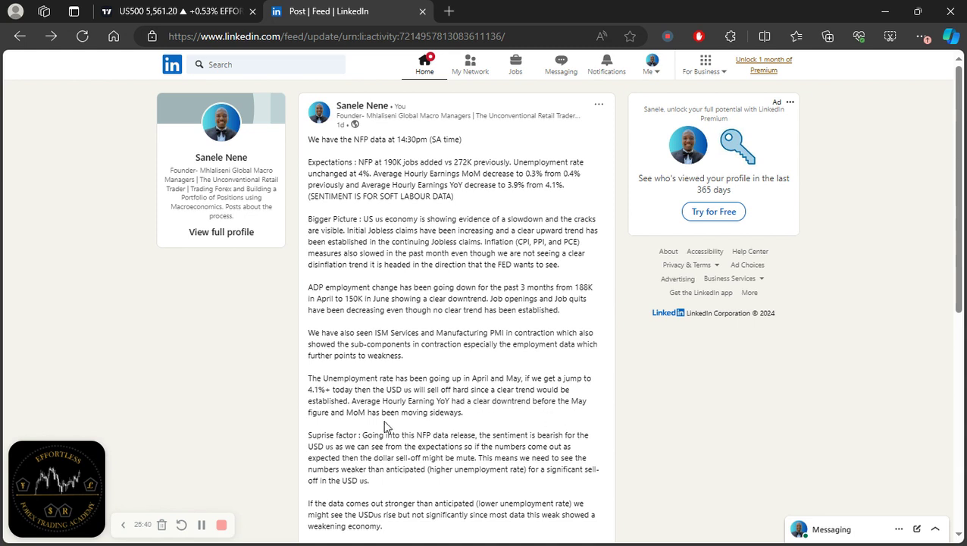
Step: Review the post's Suprise factor section and the scenarios for weaker or stronger data than anticipated
scroll(457, 410, down, 3)
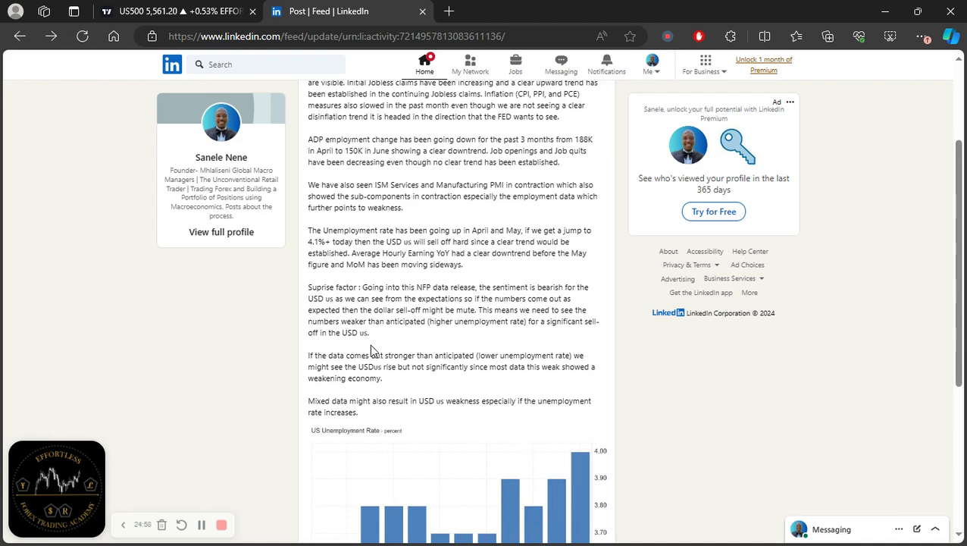
scroll(303, 250, down, 1)
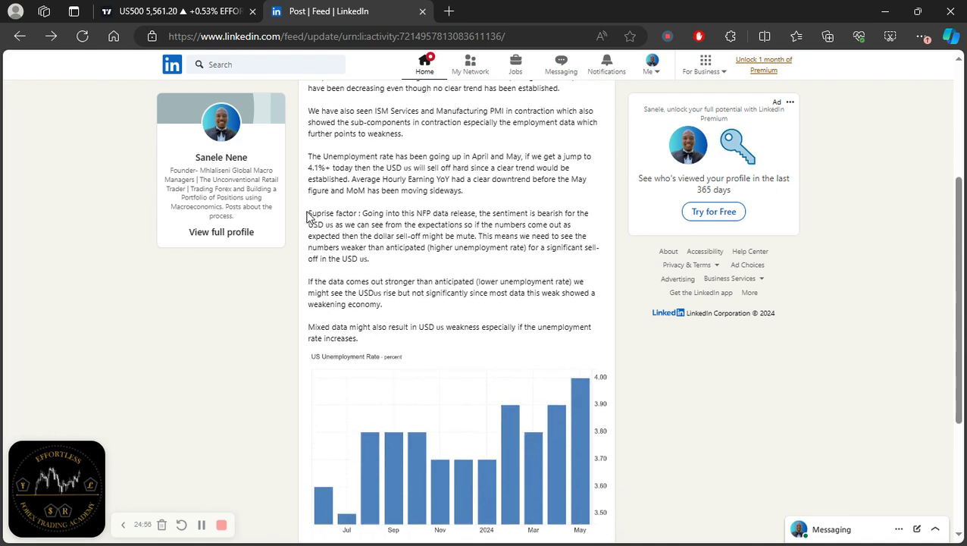
drag(309, 215, 360, 213)
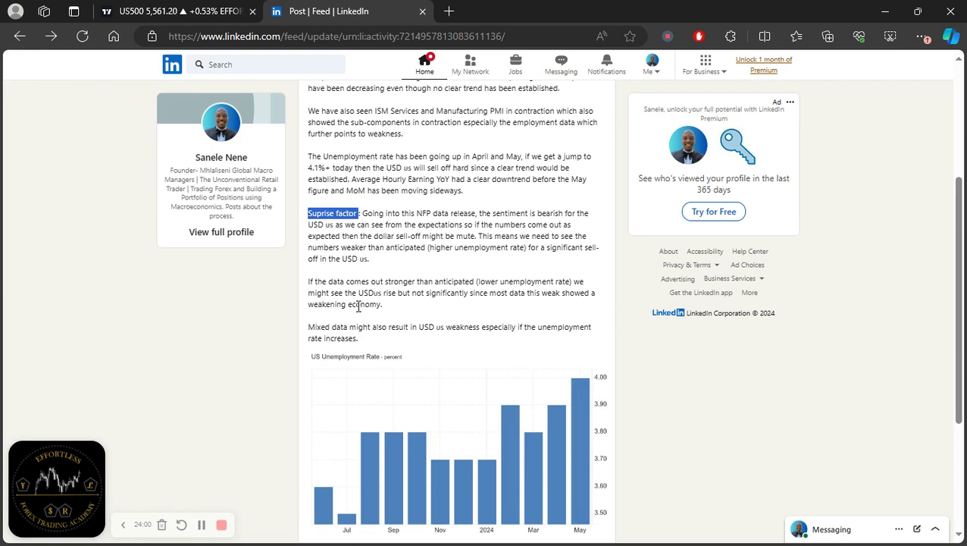
scroll(403, 307, up, 2)
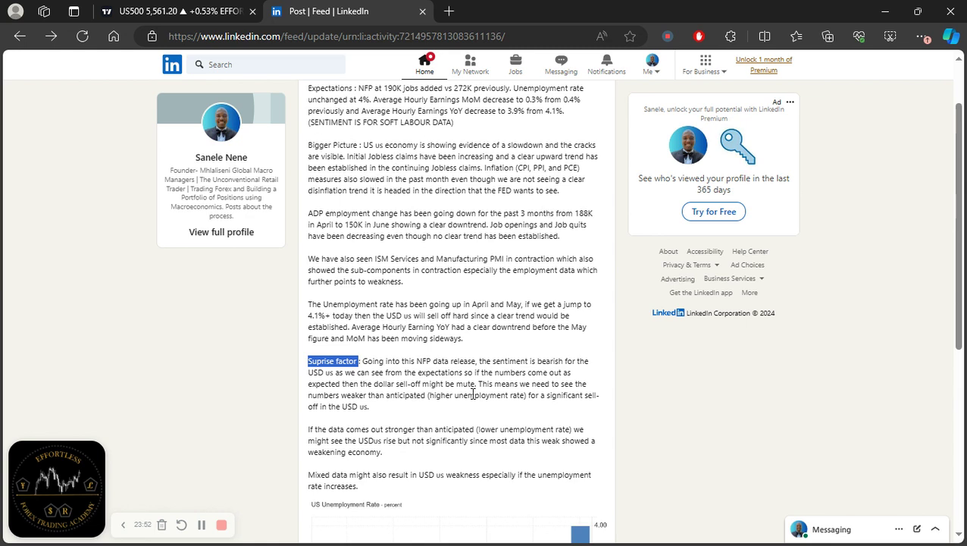
scroll(472, 392, down, 1)
scroll(472, 398, down, 1)
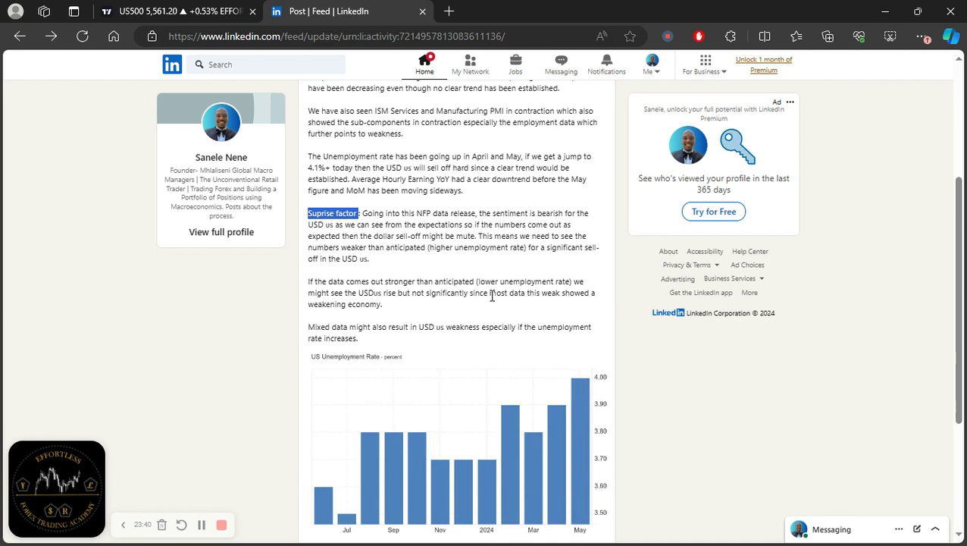
scroll(455, 310, down, 1)
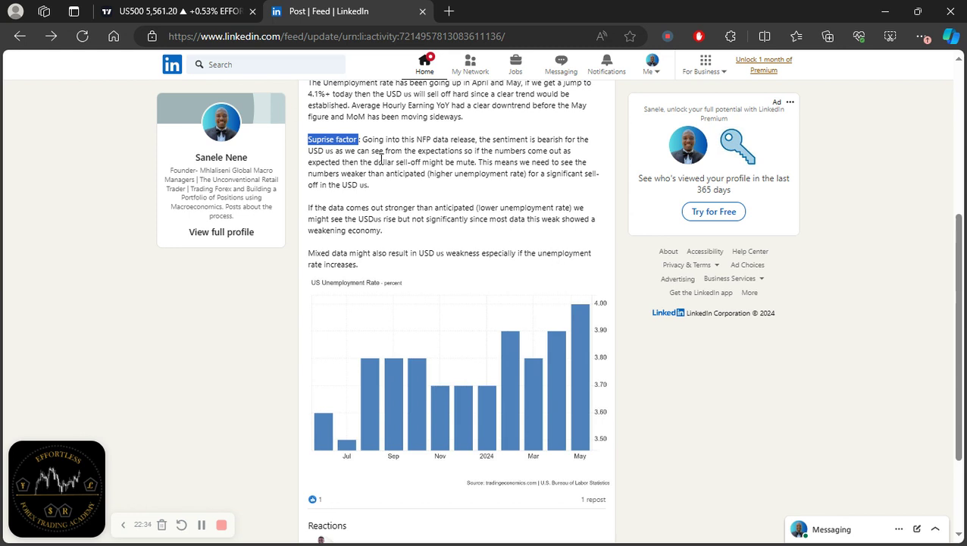
Step: Examine the post's mixed data scenario and its US Unemployment Rate chart, highlighting the remark on unemployment rate increases
click(313, 255)
drag(309, 254, 348, 255)
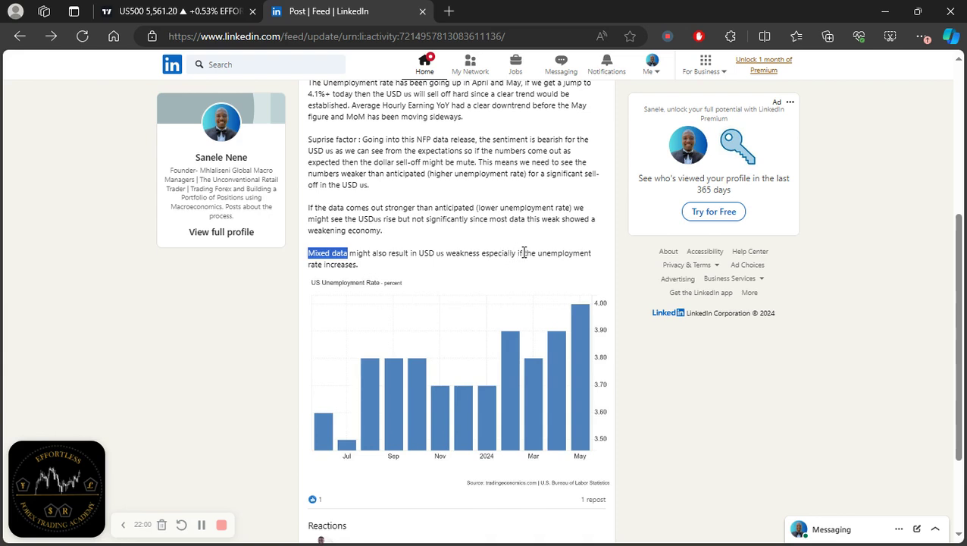
drag(537, 253, 575, 270)
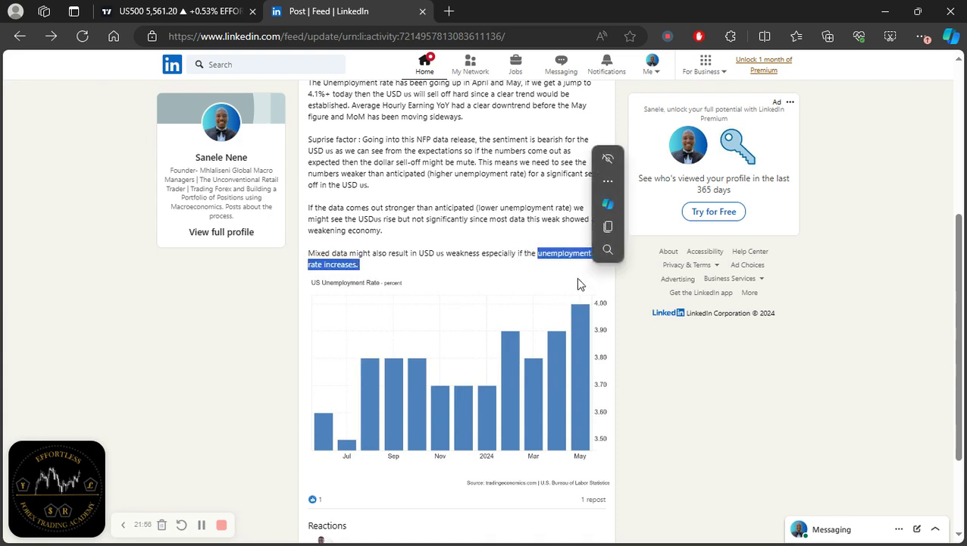
click(493, 279)
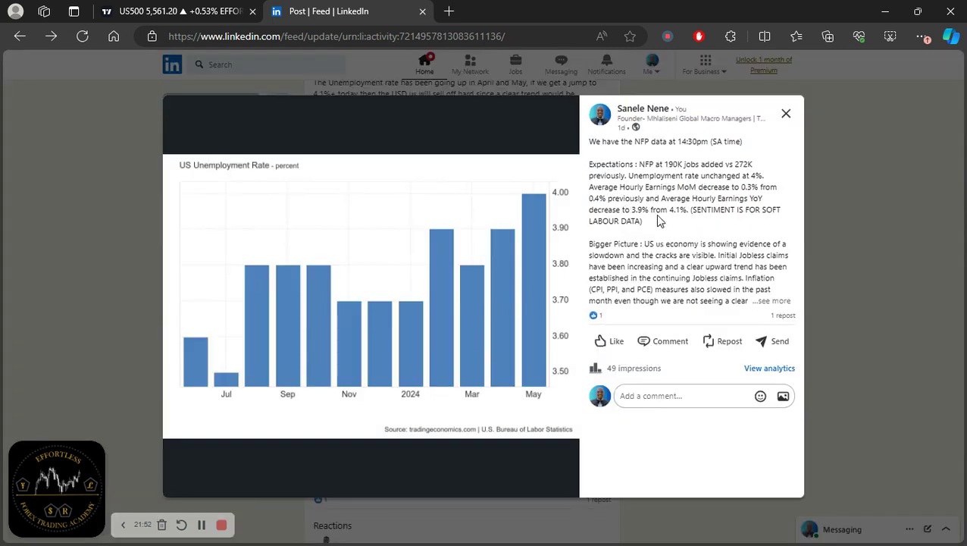
click(786, 114)
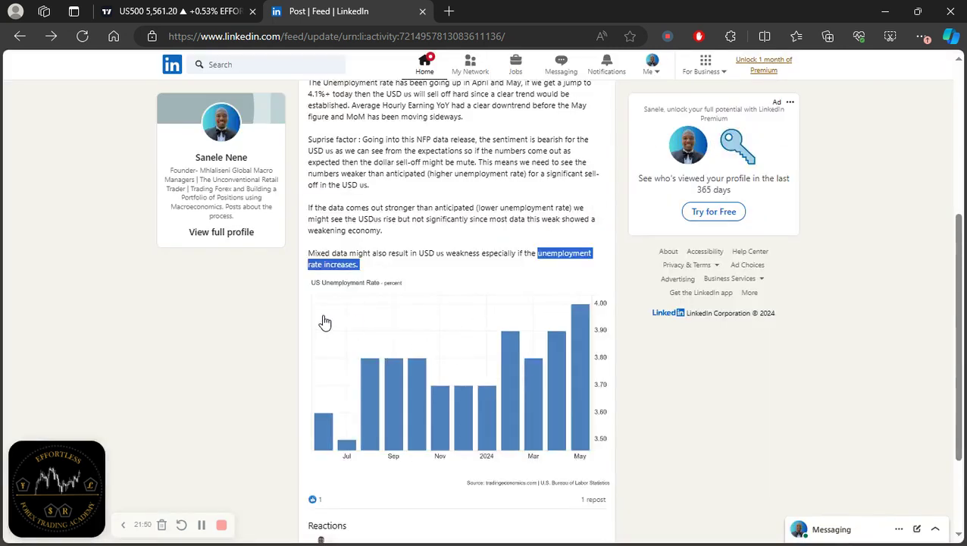
click(262, 372)
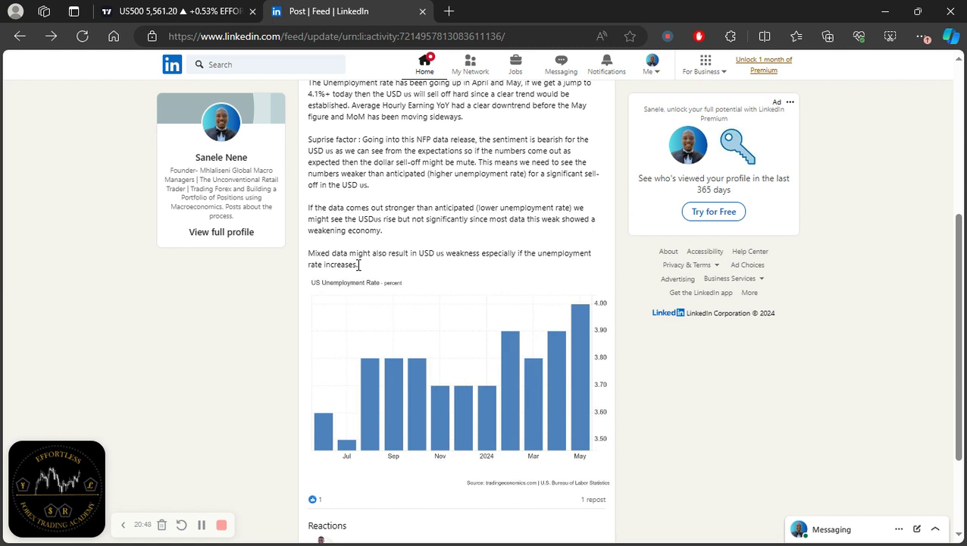
Step: Switch to TradingView and place a vertical line on the US500 4h chart at the 5 Jul 12:00 candle
click(195, 12)
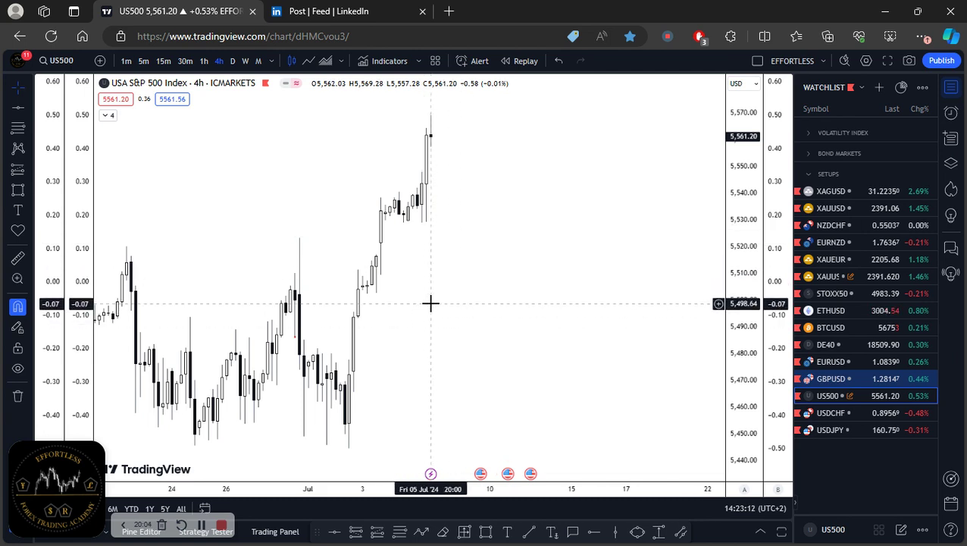
scroll(430, 303, up, 2)
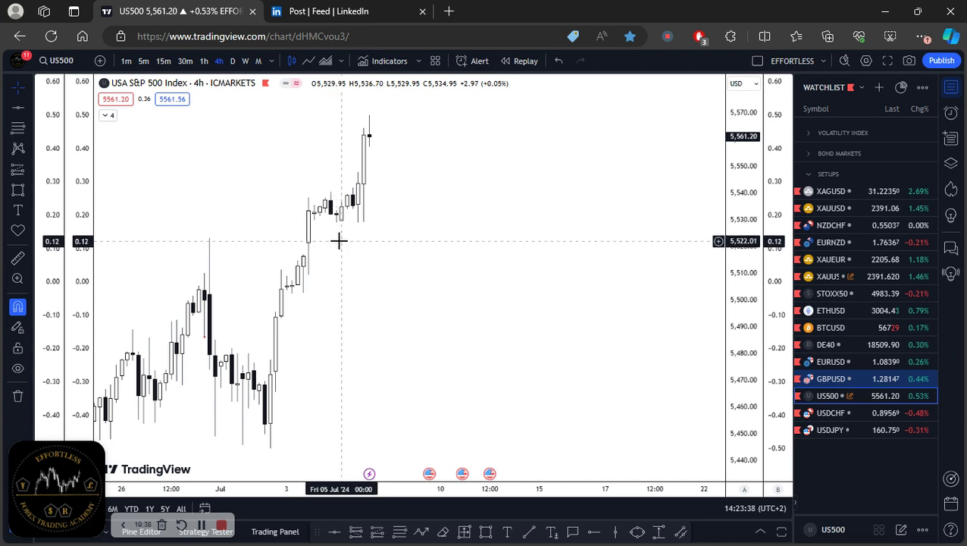
drag(337, 240, 686, 363)
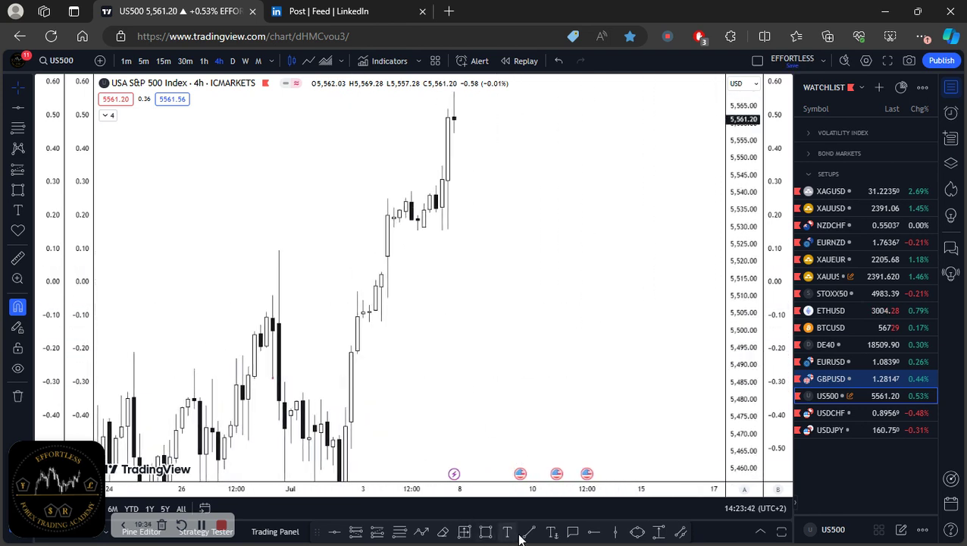
click(615, 532)
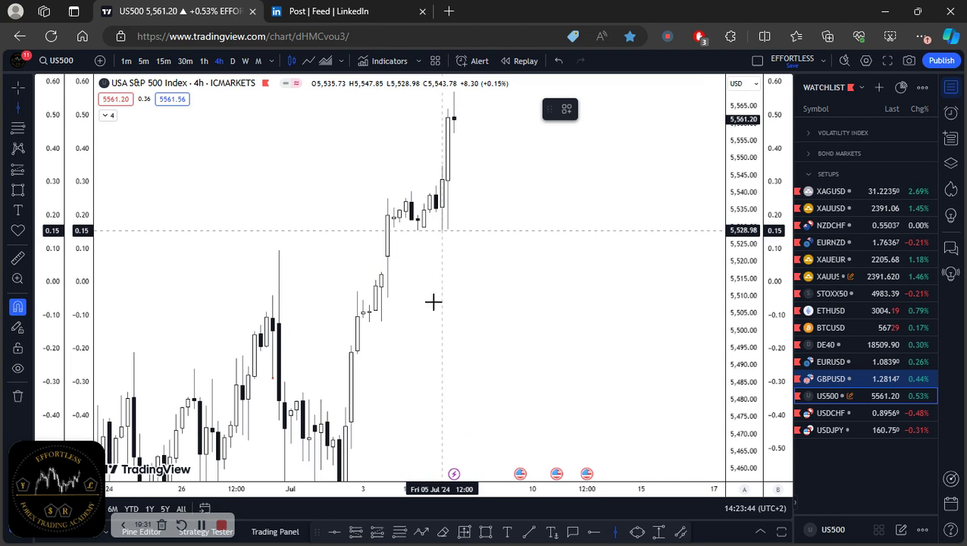
click(442, 277)
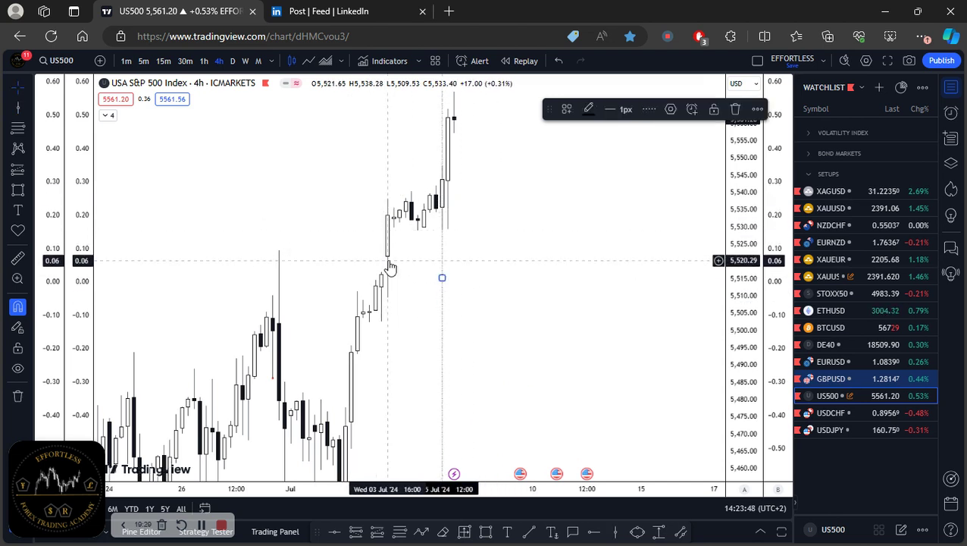
Step: Draw a rectangle over the support zone at about 5,529 to 5,532, starting at the 4 Jul 16:00 candle
drag(389, 267, 329, 268)
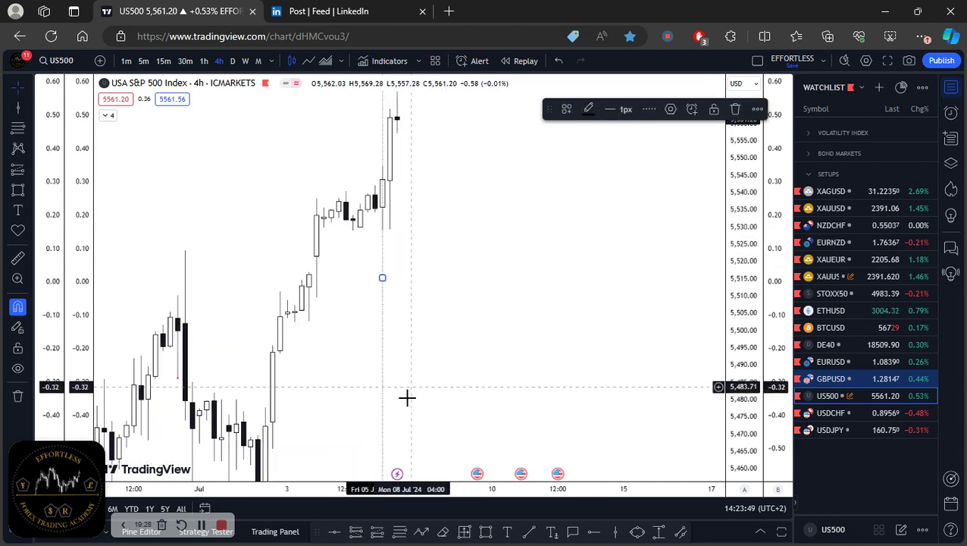
click(488, 535)
scroll(420, 300, up, 2)
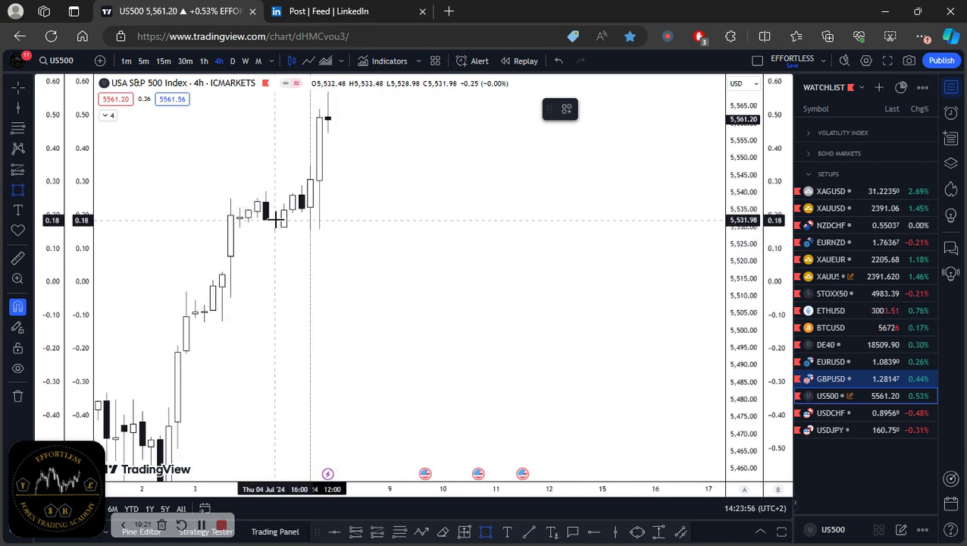
drag(275, 220, 347, 226)
drag(509, 241, 626, 262)
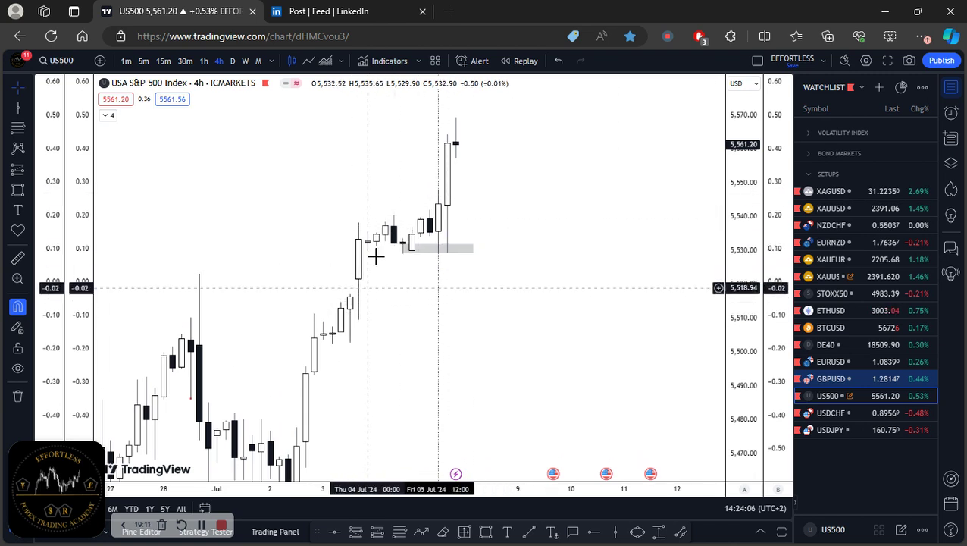
Step: Change the US500 chart to the 1h timeframe and move the vertical line to 5 Jul 14:00
click(203, 62)
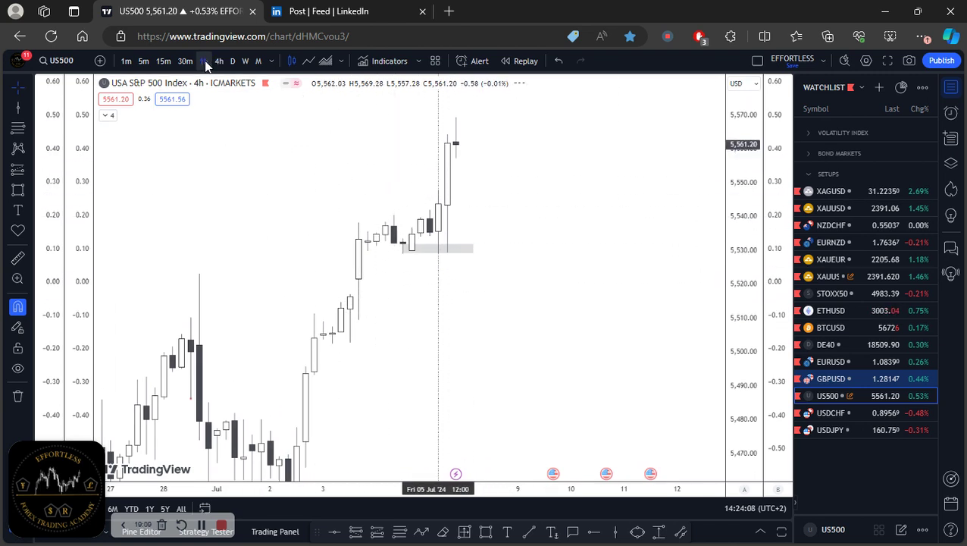
drag(365, 274, 404, 266)
key(alt+v)
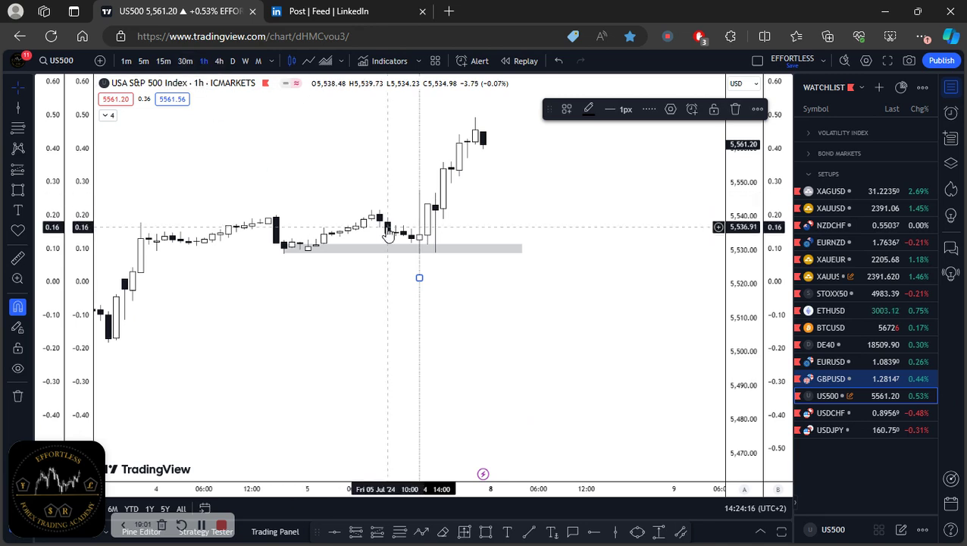
drag(748, 356, 737, 282)
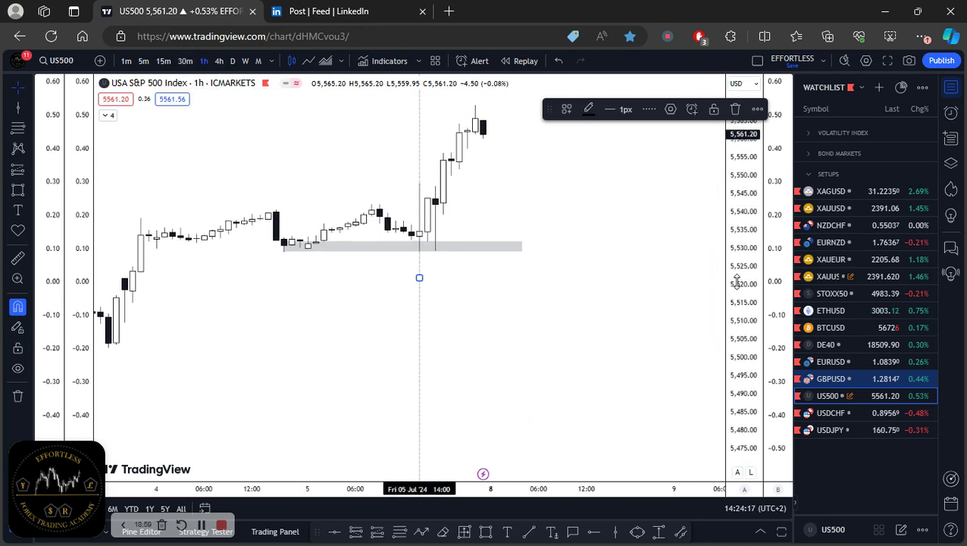
click(687, 343)
drag(687, 344, 688, 371)
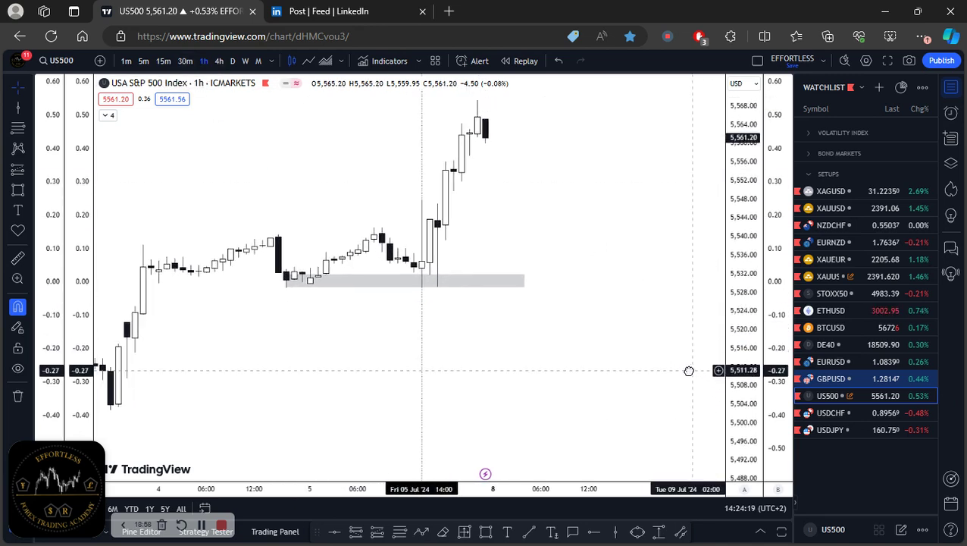
Step: Change the chart to the 30m timeframe and move the vertical line to 5 Jul 14:30
click(185, 60)
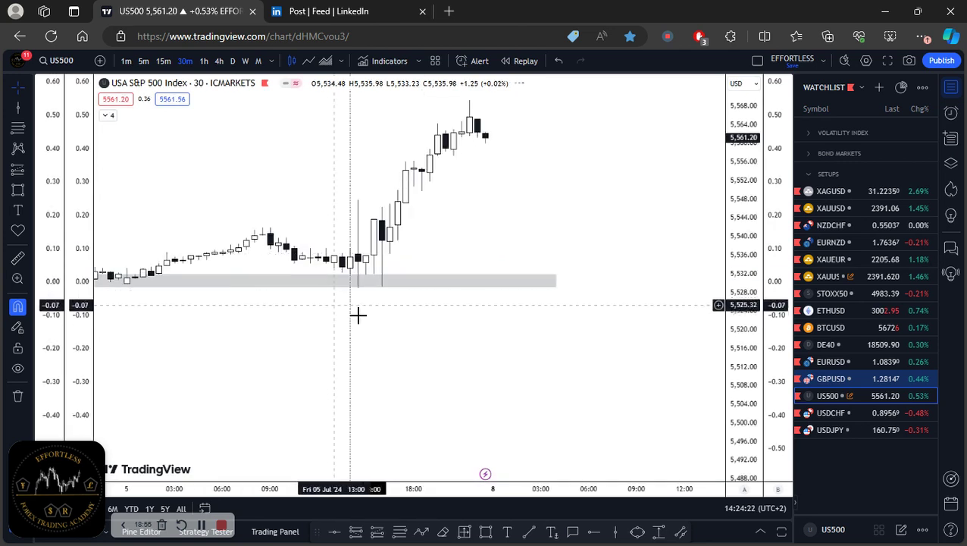
click(358, 228)
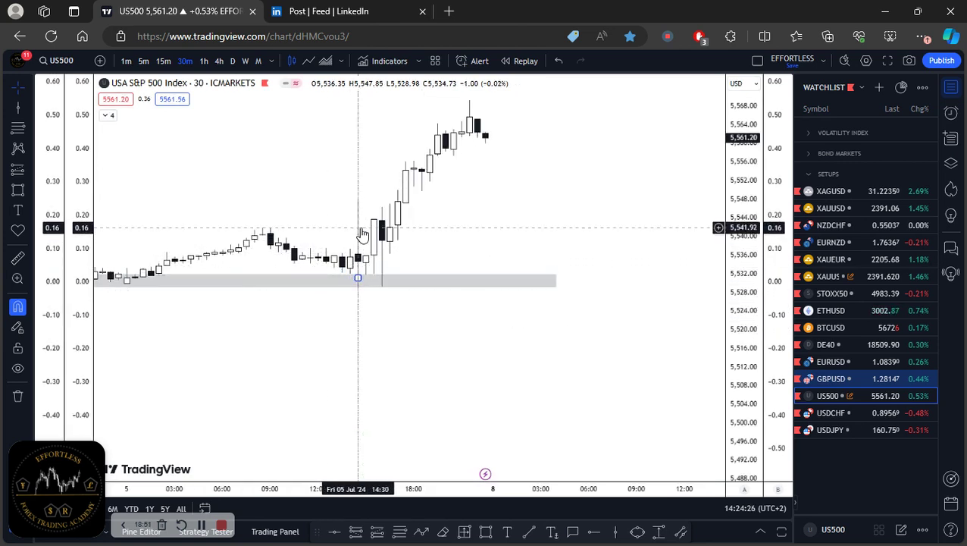
drag(294, 179, 315, 188)
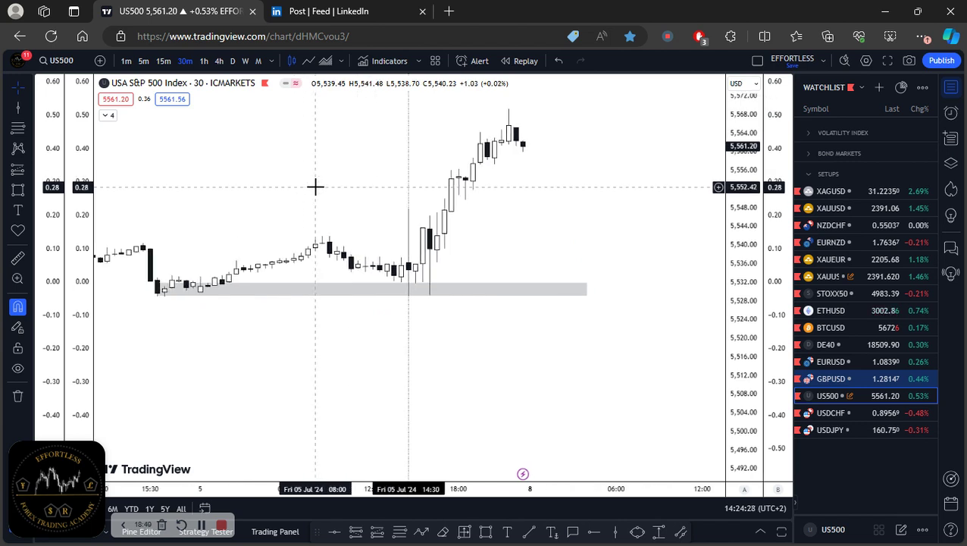
scroll(395, 226, down, 2)
double_click(752, 383)
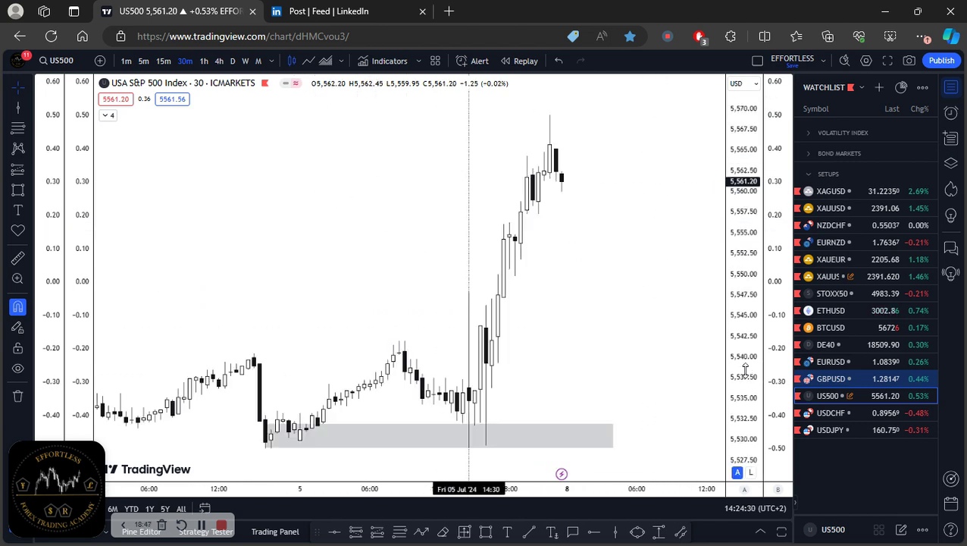
Step: Change the US500 chart to the 1m timeframe and examine price action from the 5 Jul 14:30 release to the support zone
drag(745, 387, 656, 285)
drag(734, 245, 744, 303)
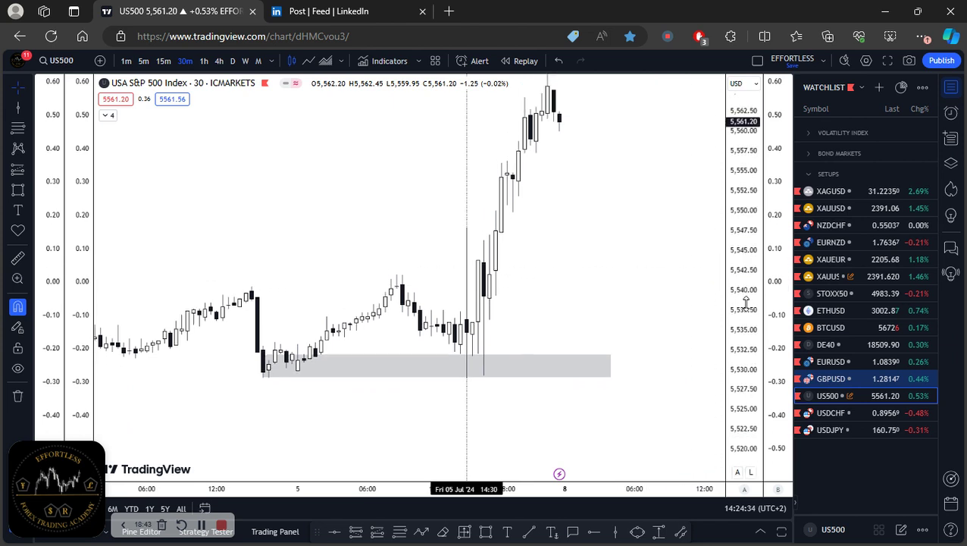
drag(644, 274, 638, 312)
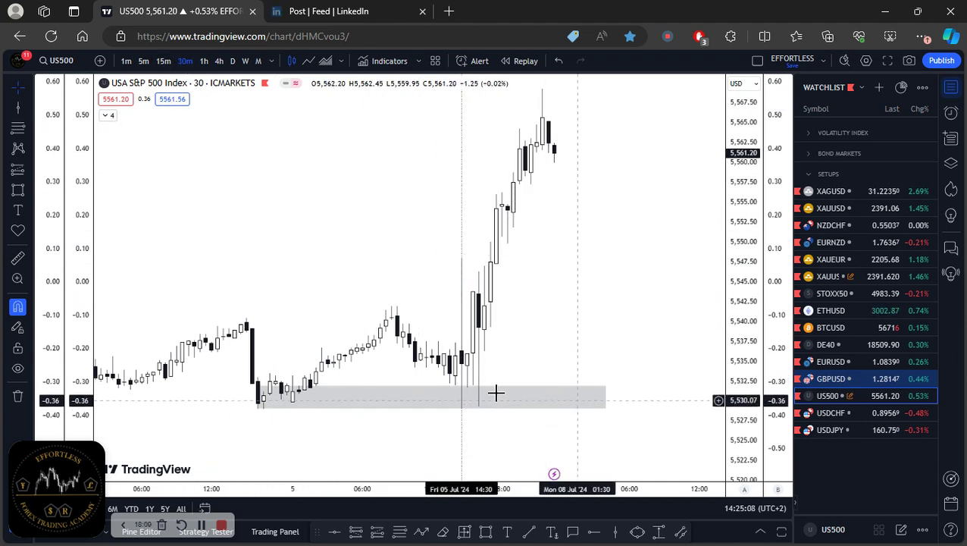
click(127, 61)
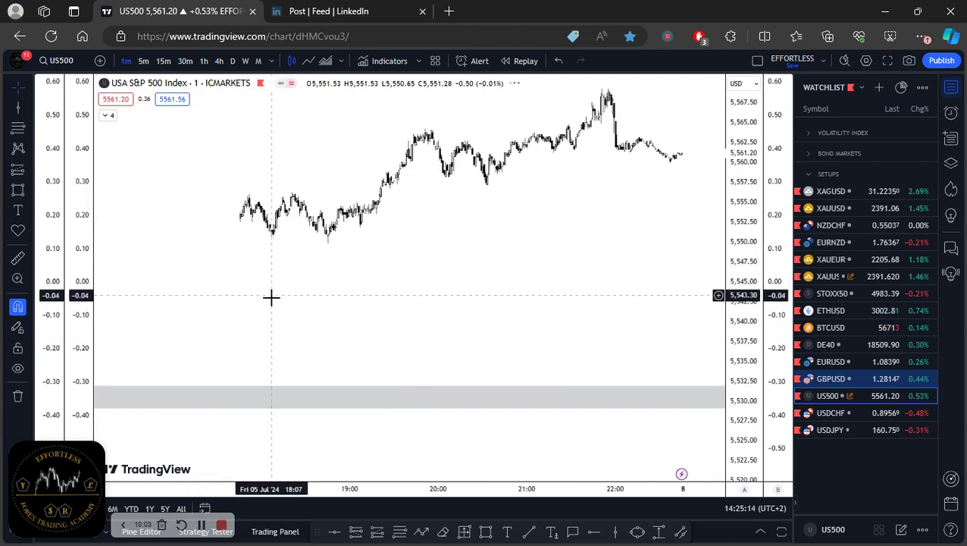
drag(287, 280, 449, 280)
scroll(447, 277, up, 5)
drag(410, 201, 563, 220)
scroll(564, 220, up, 3)
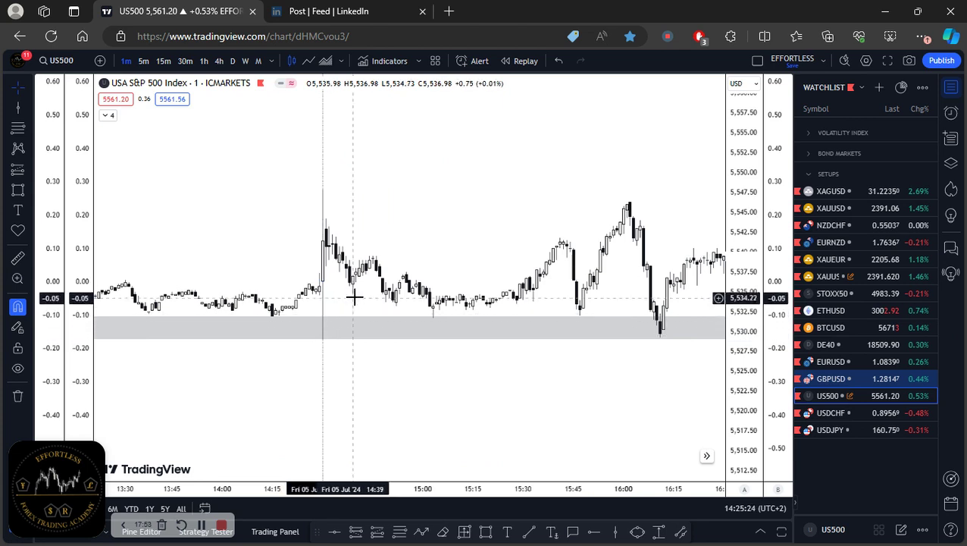
drag(419, 238, 384, 242)
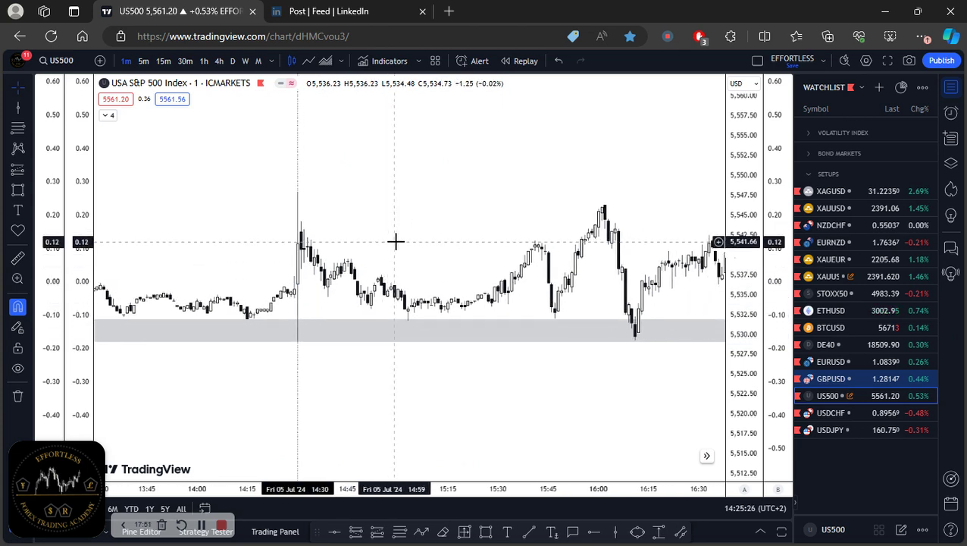
scroll(371, 243, right, 3)
scroll(318, 249, right, 2)
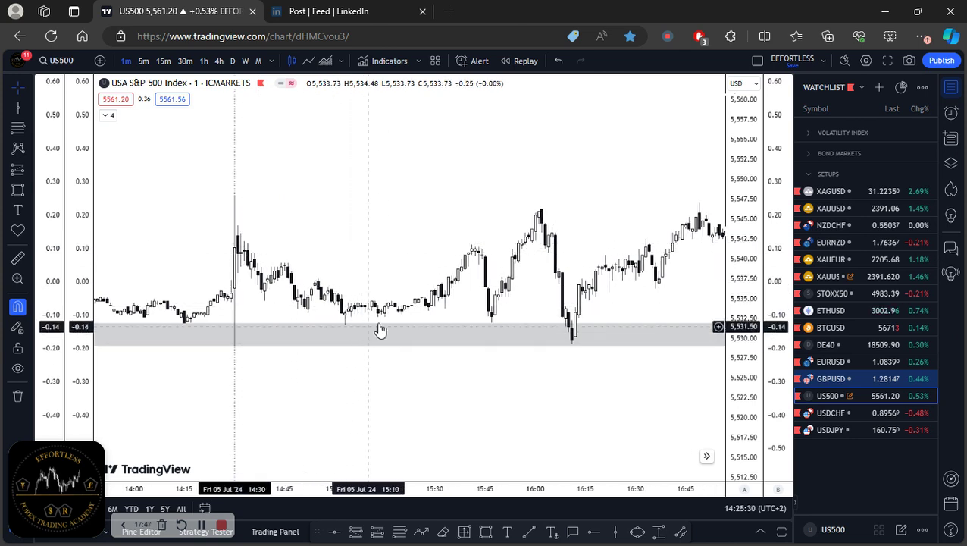
drag(441, 190, 333, 164)
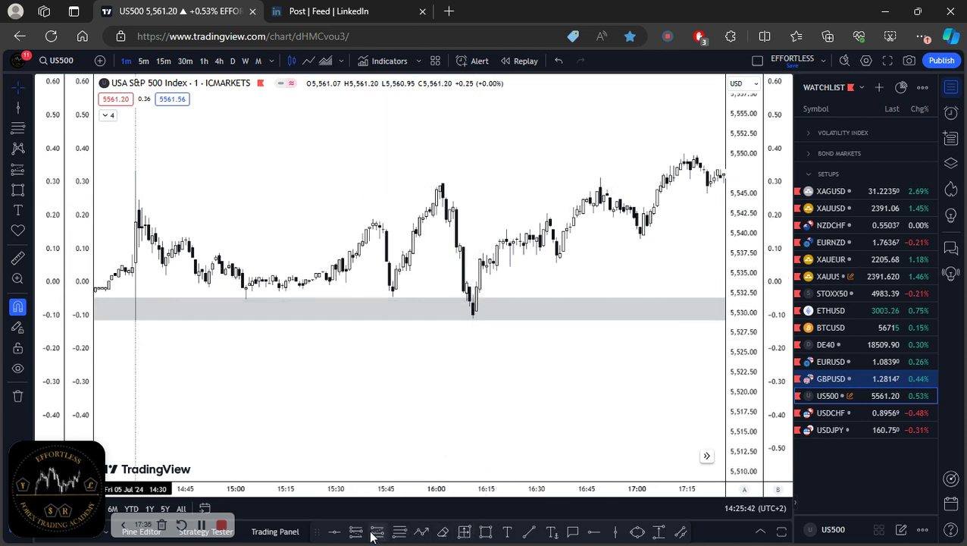
Step: Place a long position at the support zone retest with entry at 5,534.60, stop at 5,528.14 and target at 5,554.96
click(488, 283)
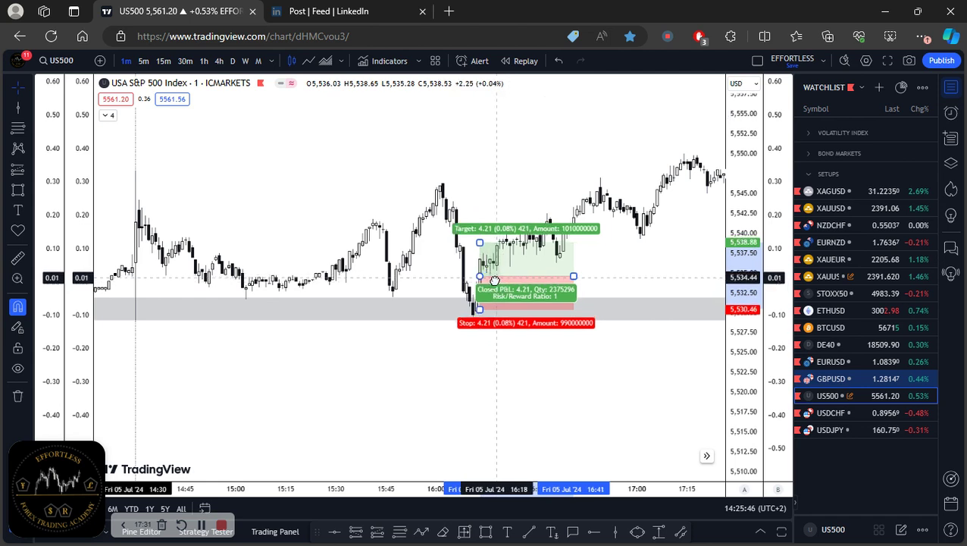
drag(501, 282, 481, 328)
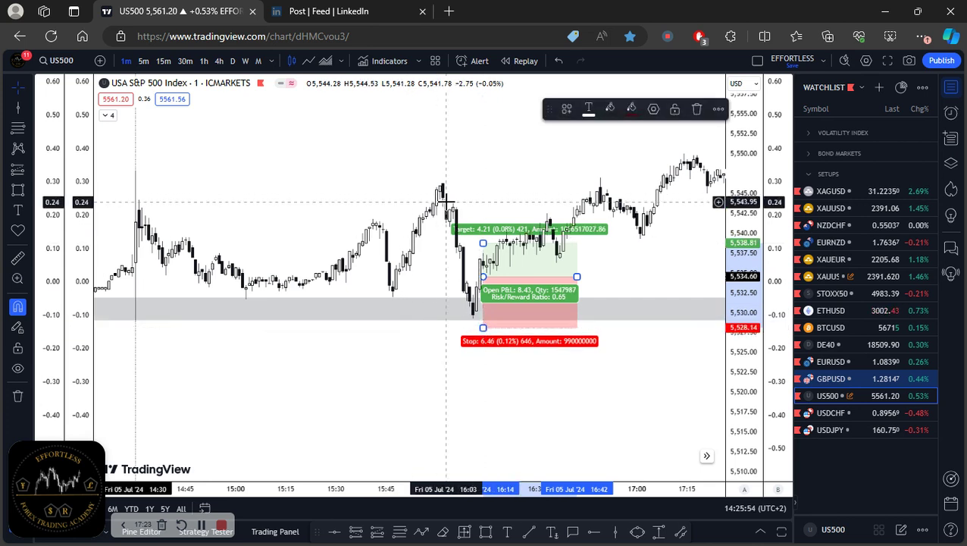
mouse_move(509, 177)
mouse_down()
mouse_move(510, 319)
mouse_move(497, 186)
mouse_up()
scroll(509, 319, down, 1)
click(226, 78)
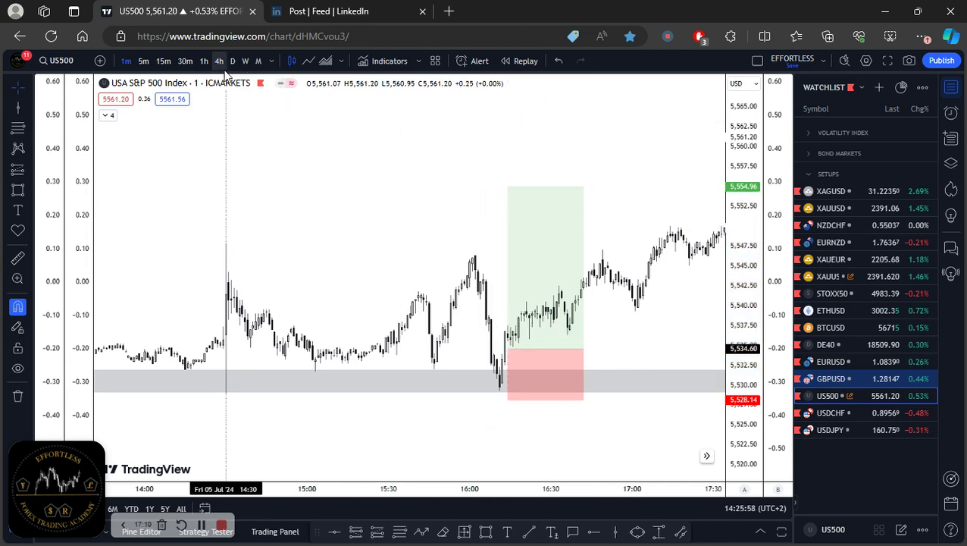
Step: On the 5m timeframe, extend the long position's end to about 22:00 on 5 Jul
click(204, 62)
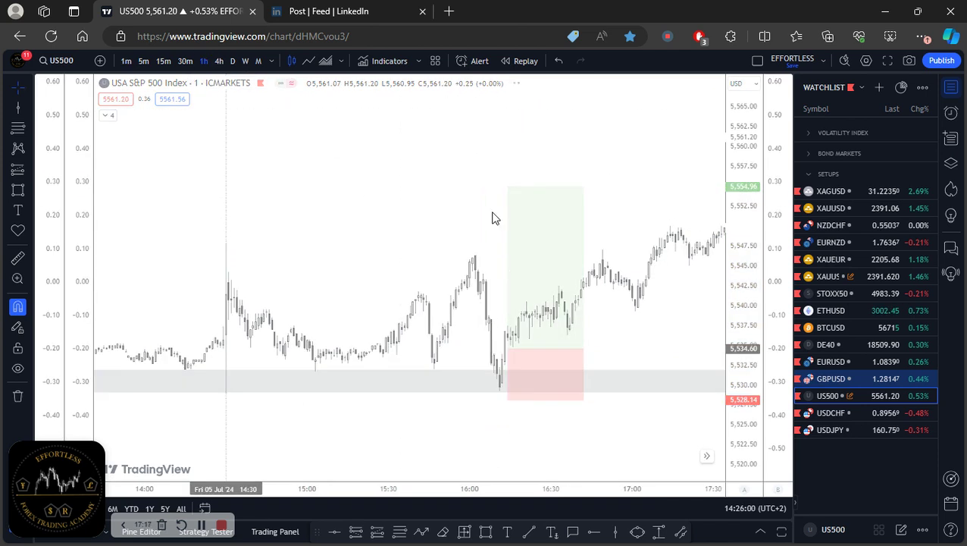
scroll(373, 331, up, 4)
drag(457, 288, 620, 266)
scroll(609, 277, up, 2)
click(386, 406)
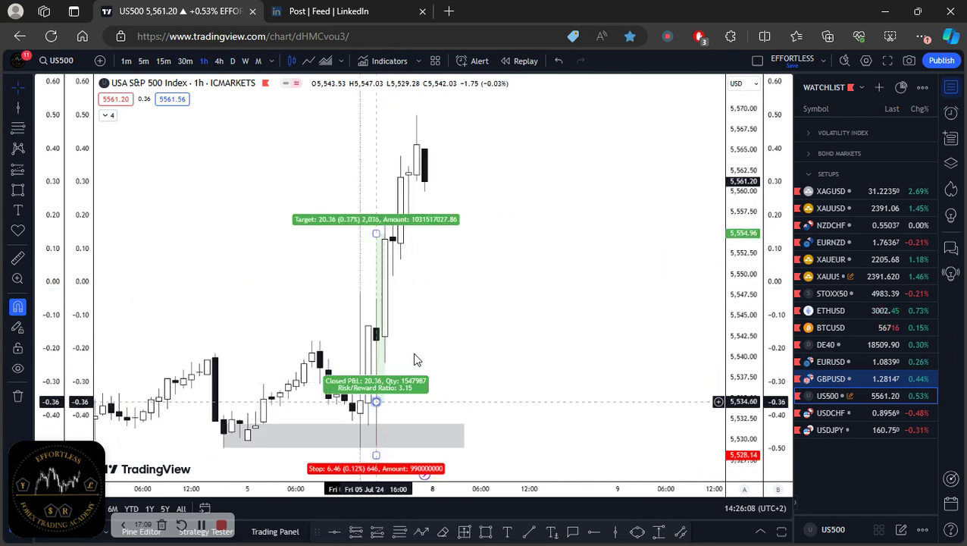
click(144, 61)
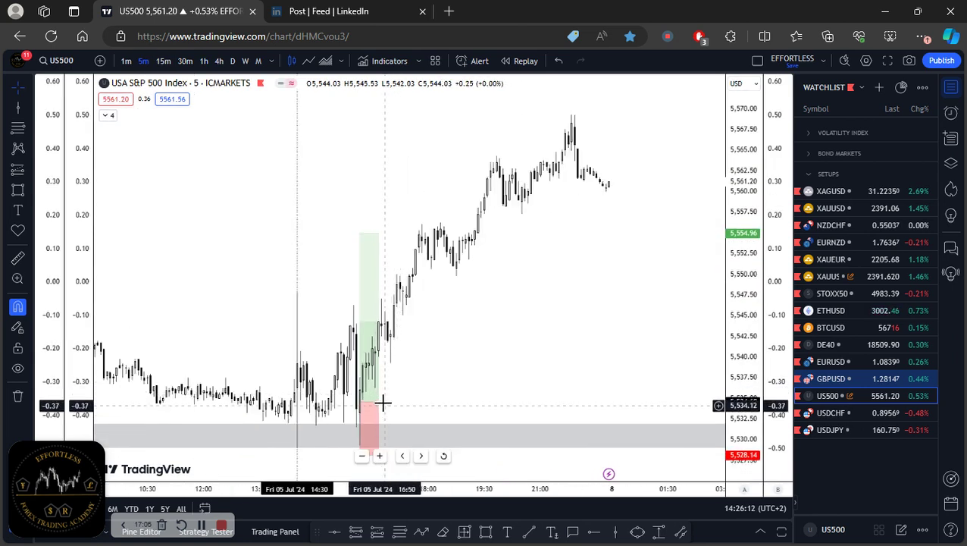
drag(380, 403, 581, 403)
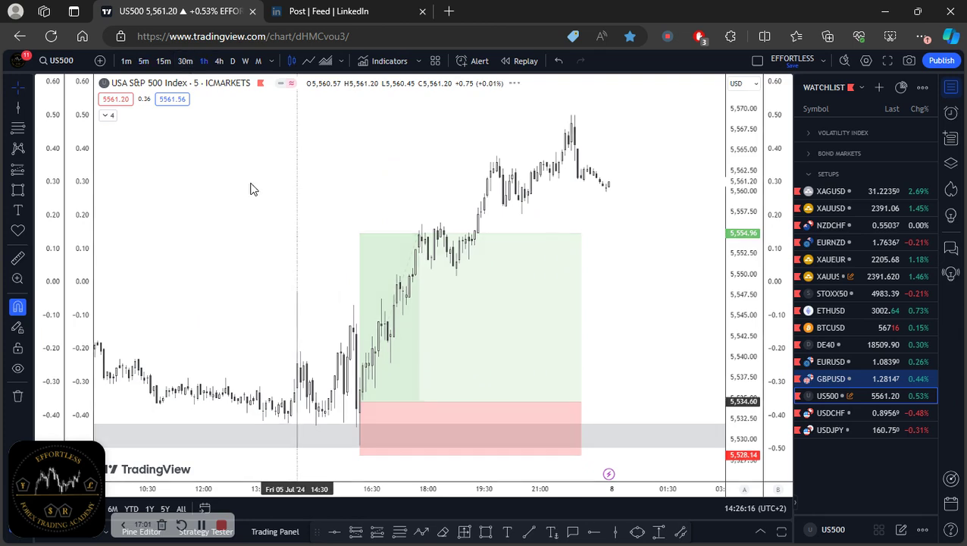
Step: Return the US500 chart to the 1h timeframe and switch to the image viewer to look through the trade screenshots
key(6)
key(0)
key(Return)
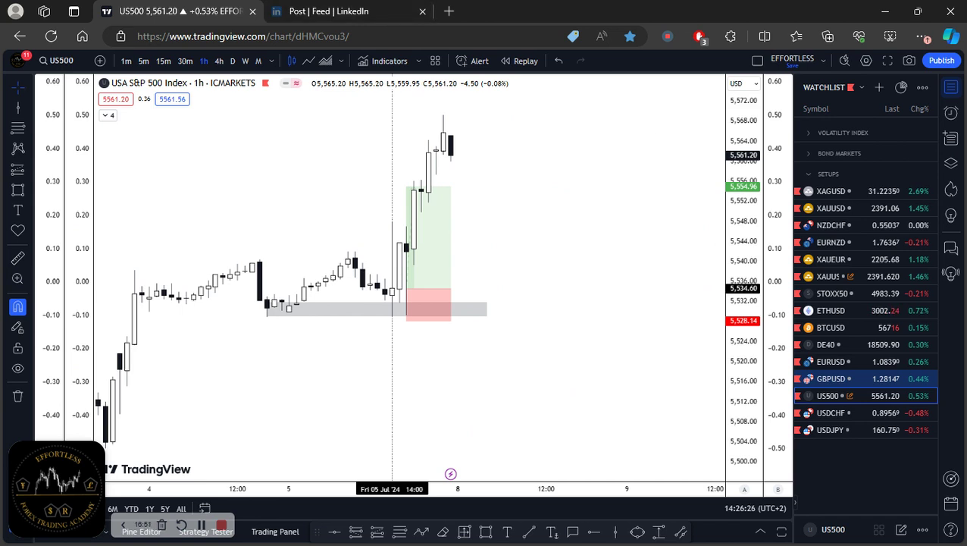
key(alt+Tab)
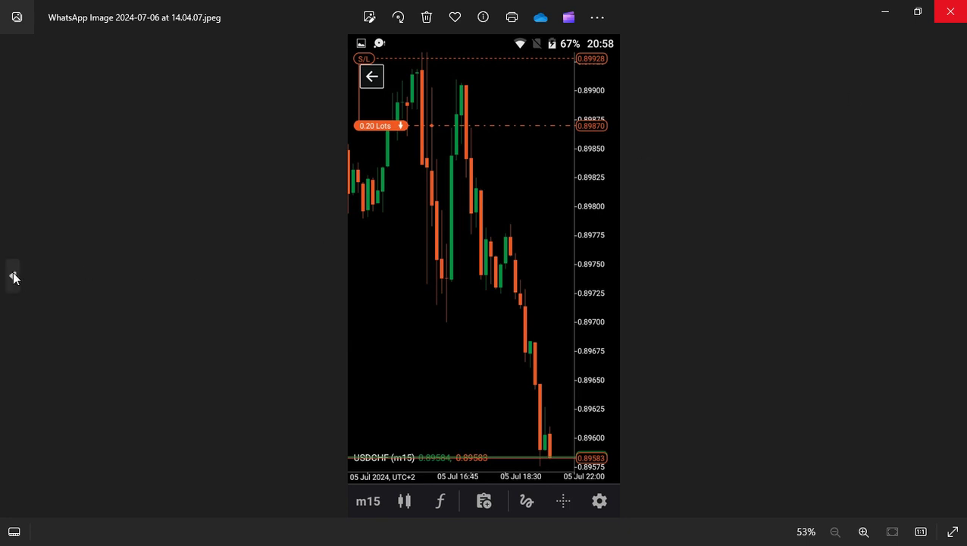
click(14, 278)
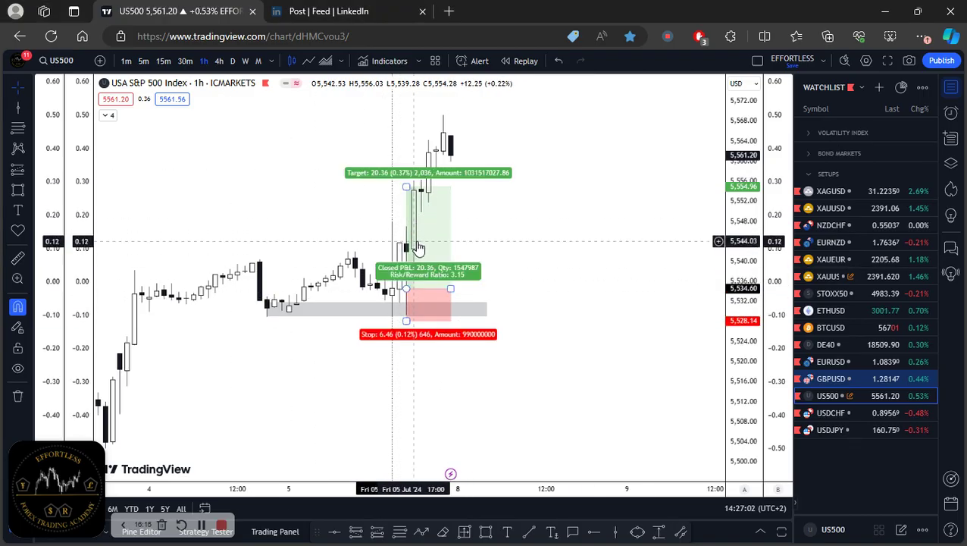
Step: Raise the US500 long position's target to 5,556.03 and deselect it
drag(407, 189, 407, 181)
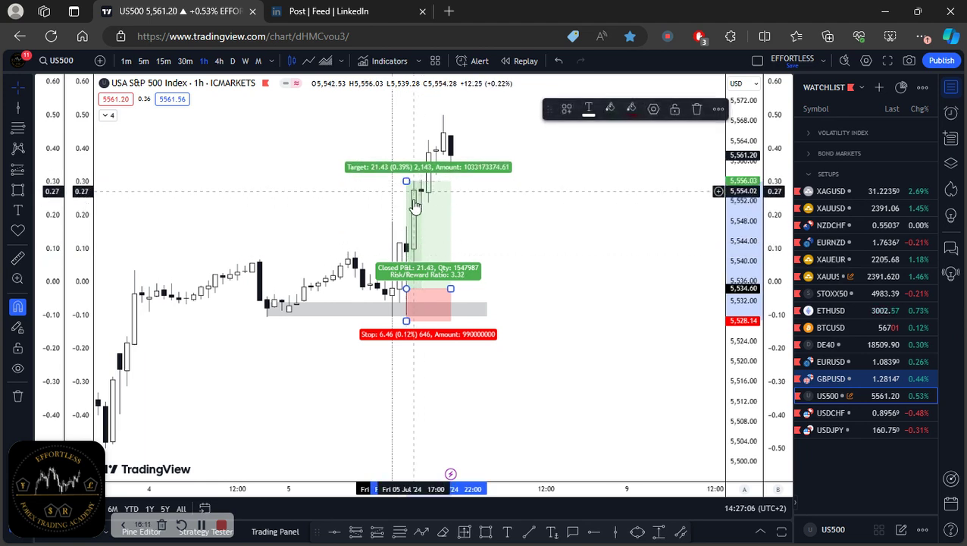
click(355, 210)
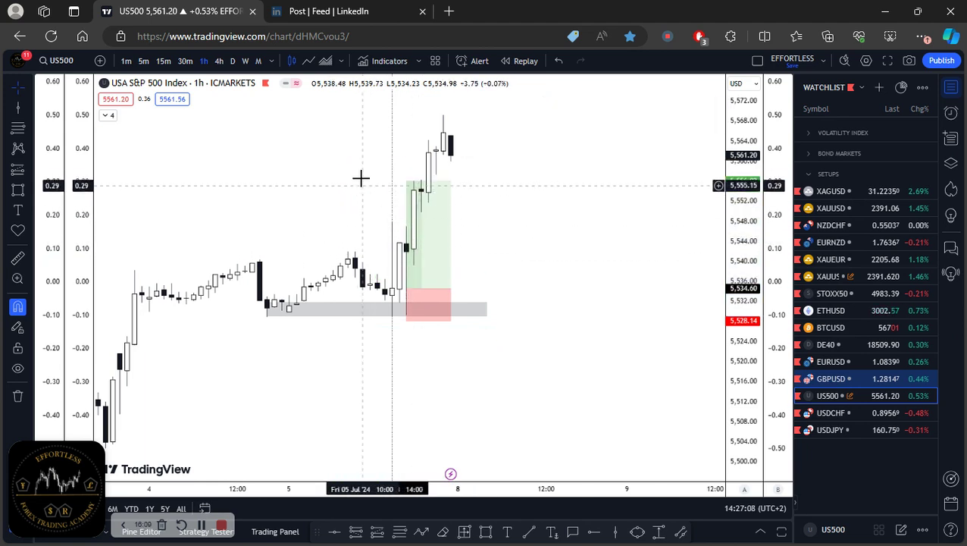
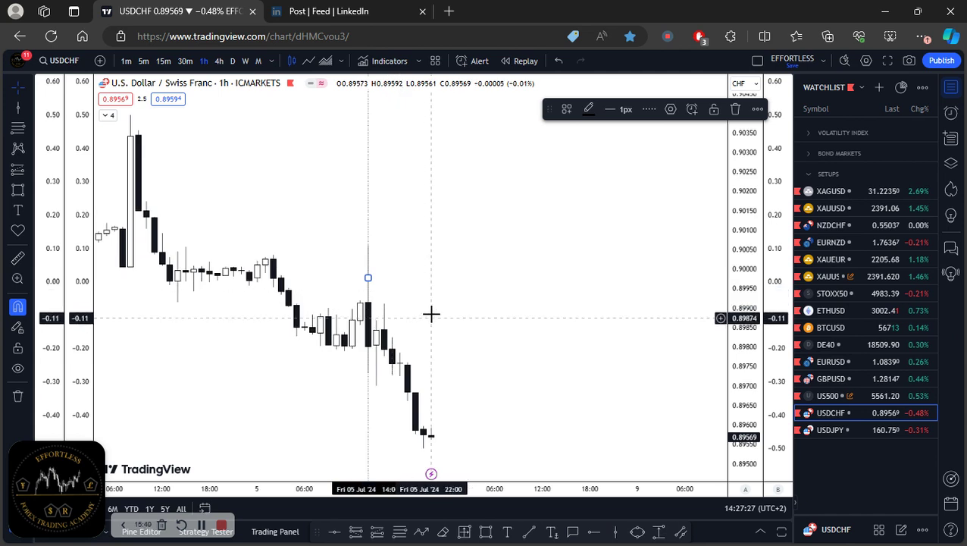
Step: Draw a rectangle over the USDCHF resistance zone at about 0.90010 to 0.90035, from 5 Jul 01:00 to 20:00
click(485, 532)
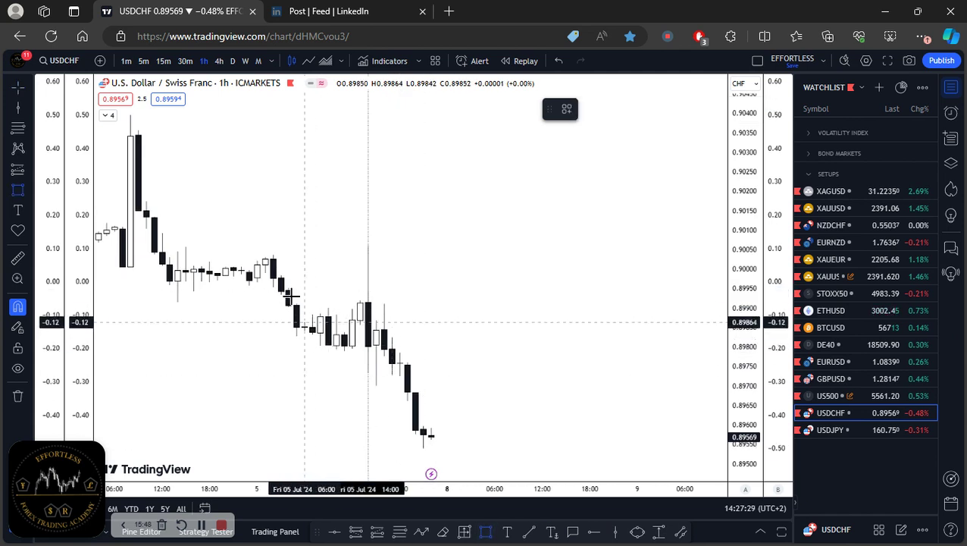
click(273, 257)
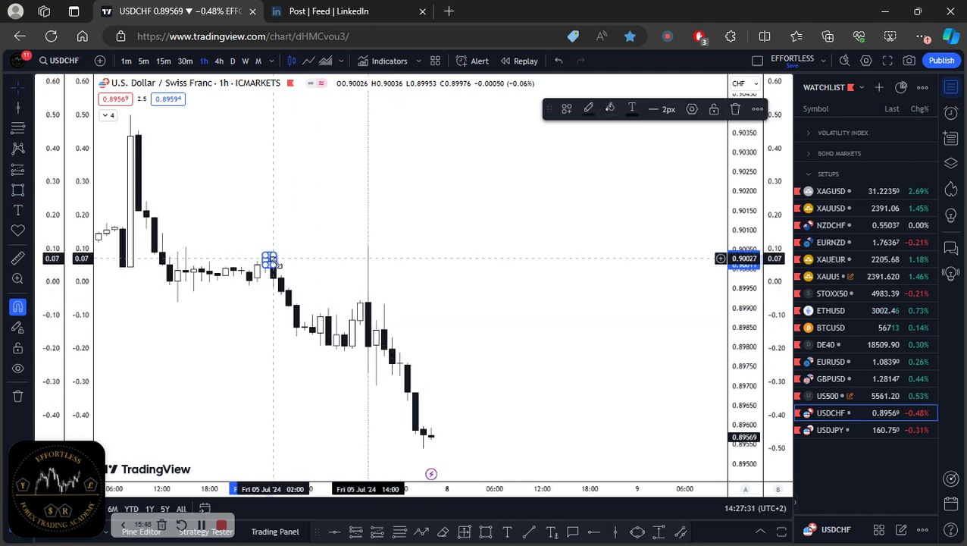
click(412, 264)
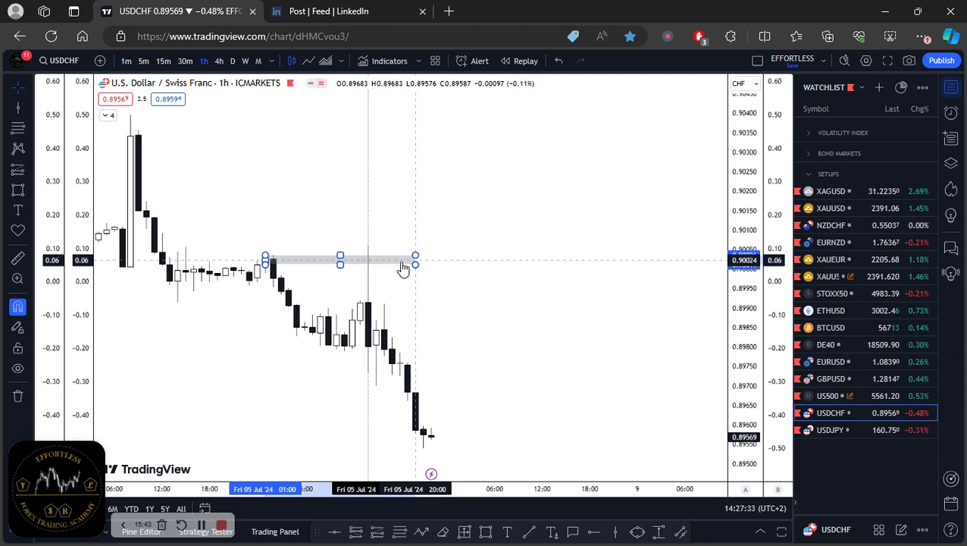
Step: Change the USDCHF chart to the 1m timeframe and examine how price reacts at the resistance zone around the release
drag(281, 191, 351, 216)
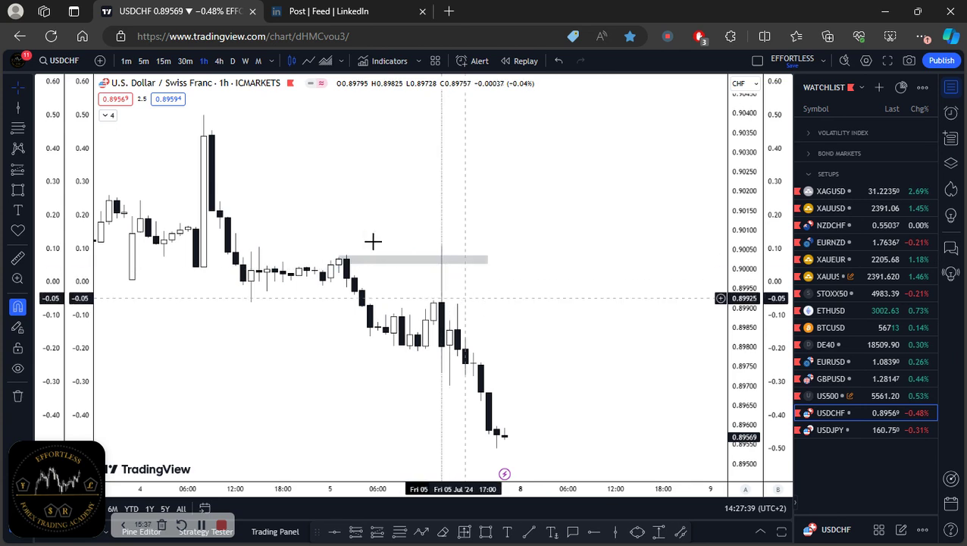
scroll(243, 129, left, 2)
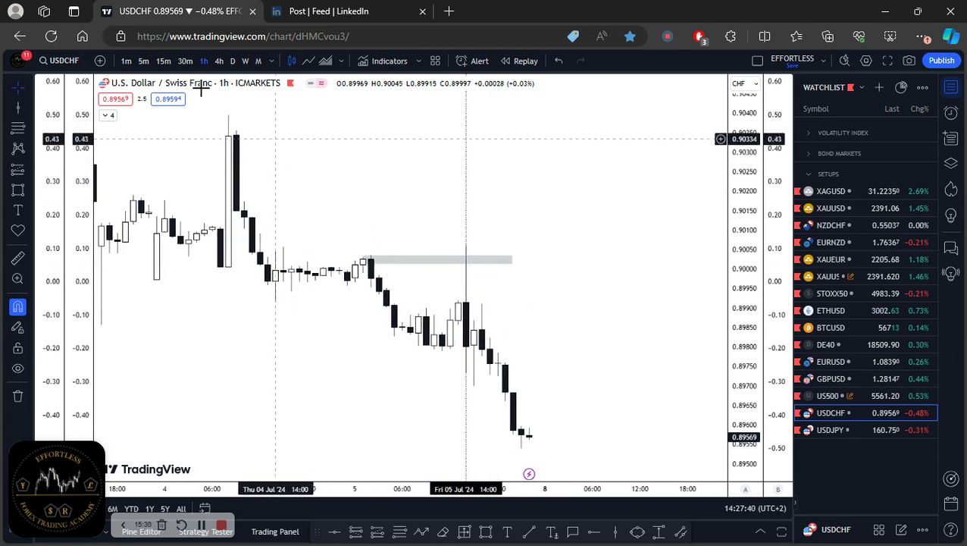
click(126, 60)
scroll(374, 184, down, 5)
scroll(373, 185, down, 5)
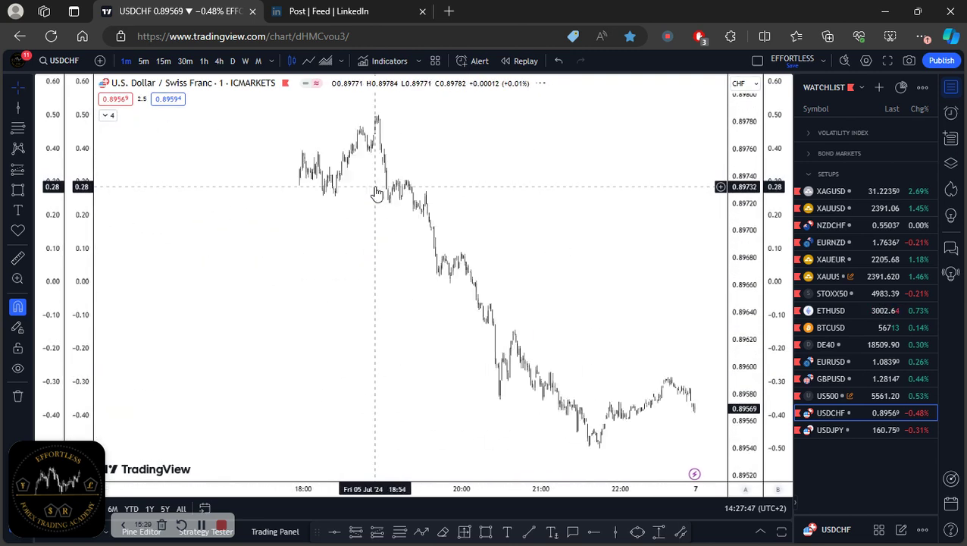
drag(350, 217, 626, 216)
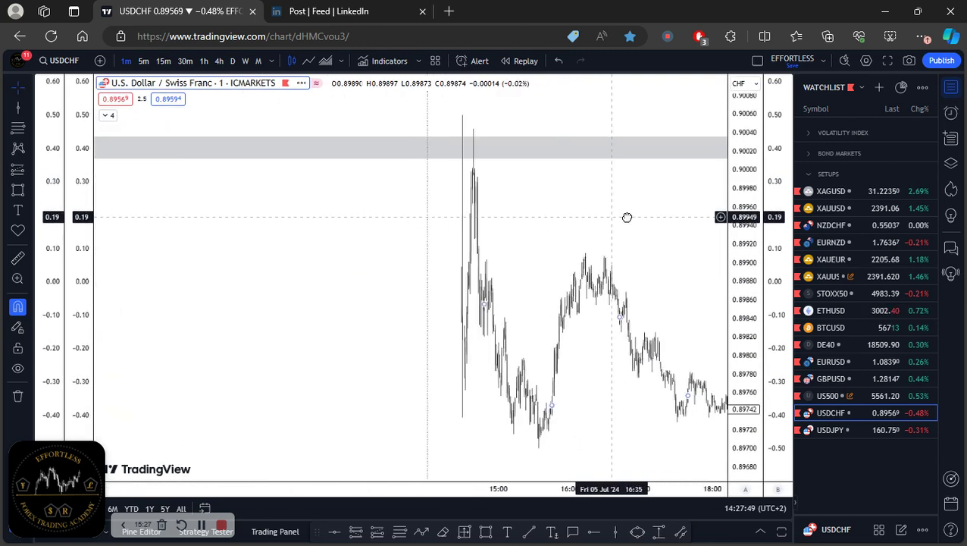
scroll(401, 210, up, 3)
drag(474, 220, 576, 220)
scroll(512, 220, up, 2)
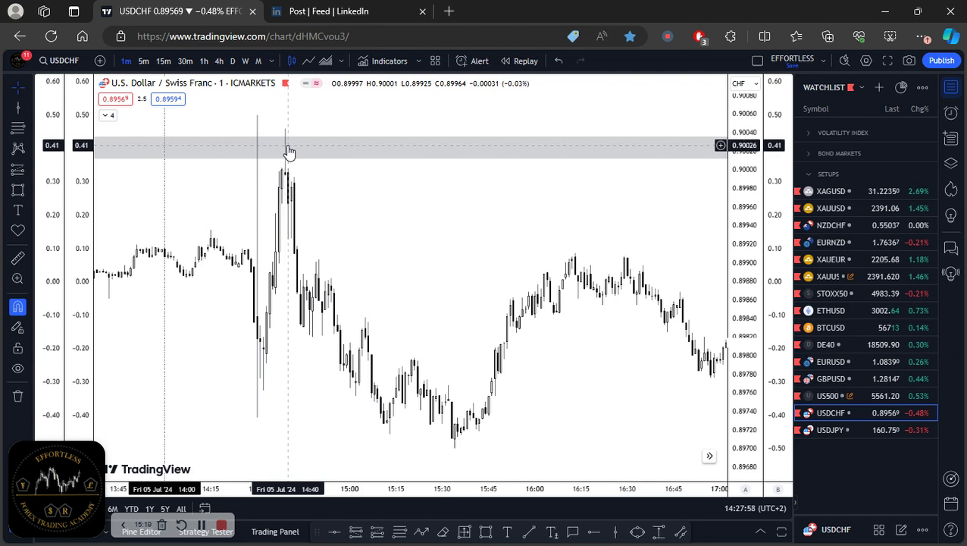
Step: Return the USDCHF chart to the 1h timeframe, reset the view and delete the vertical line
click(205, 62)
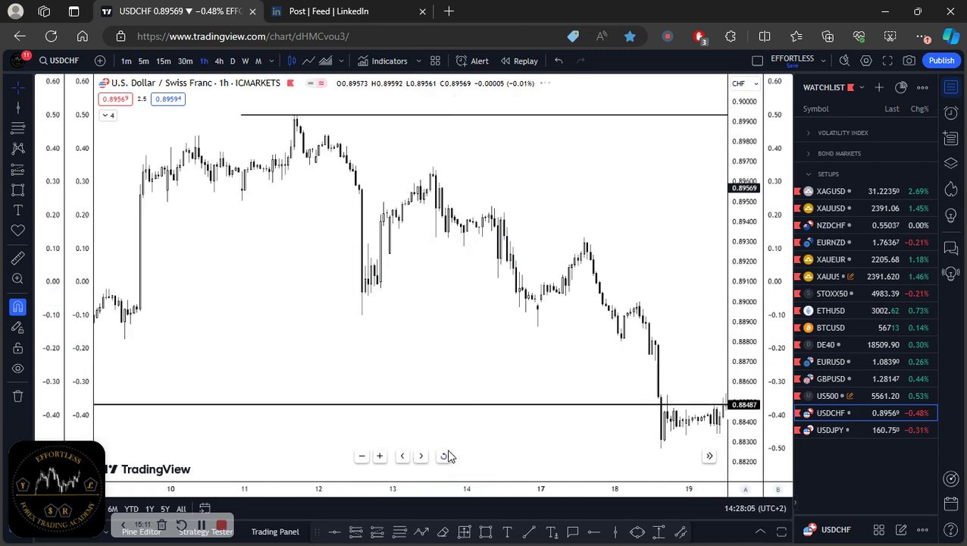
click(444, 456)
scroll(494, 308, up, 3)
drag(445, 321, 647, 277)
scroll(641, 282, up, 5)
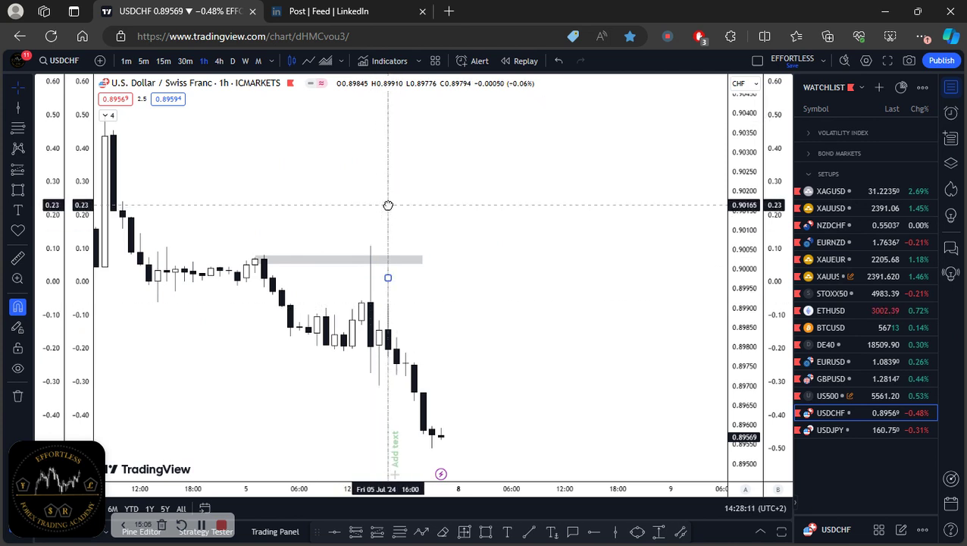
click(388, 216)
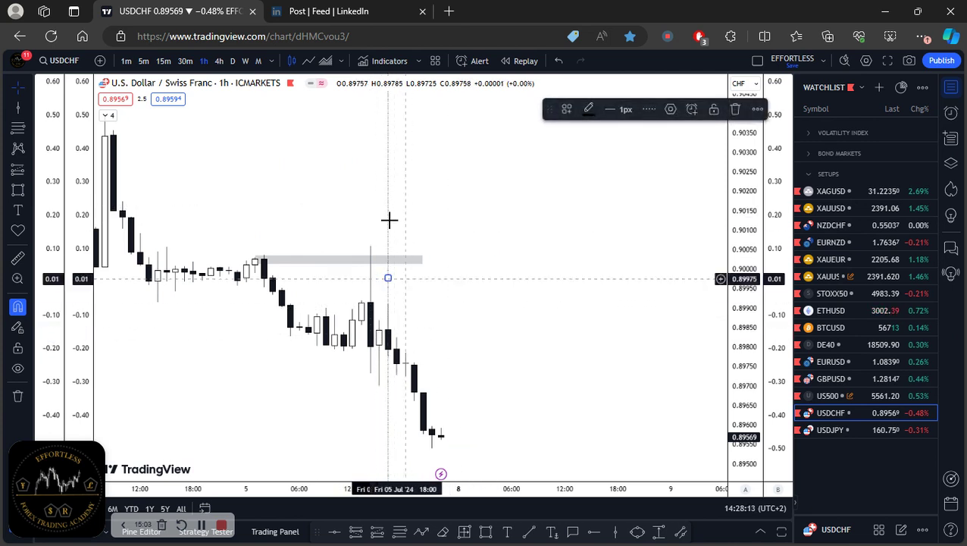
key(Delete)
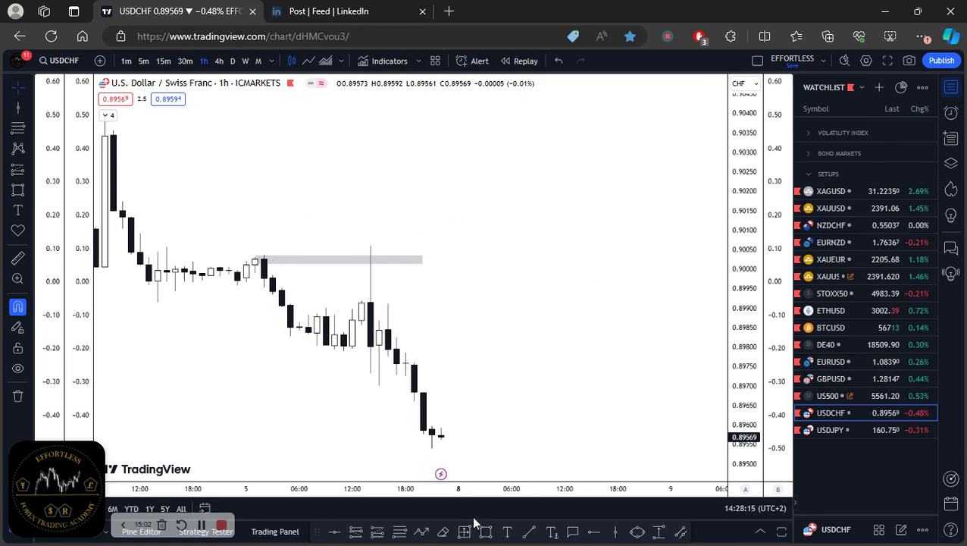
Step: Draw a horizontal trend line at 0.89868 from the 5 Jul 13:00 candle to the 18:00 candle
click(531, 532)
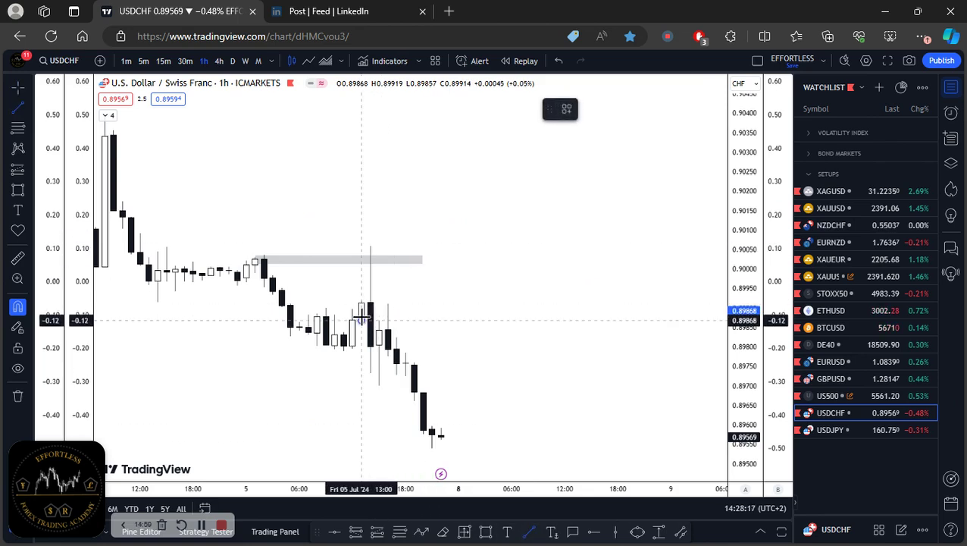
click(362, 319)
click(407, 320)
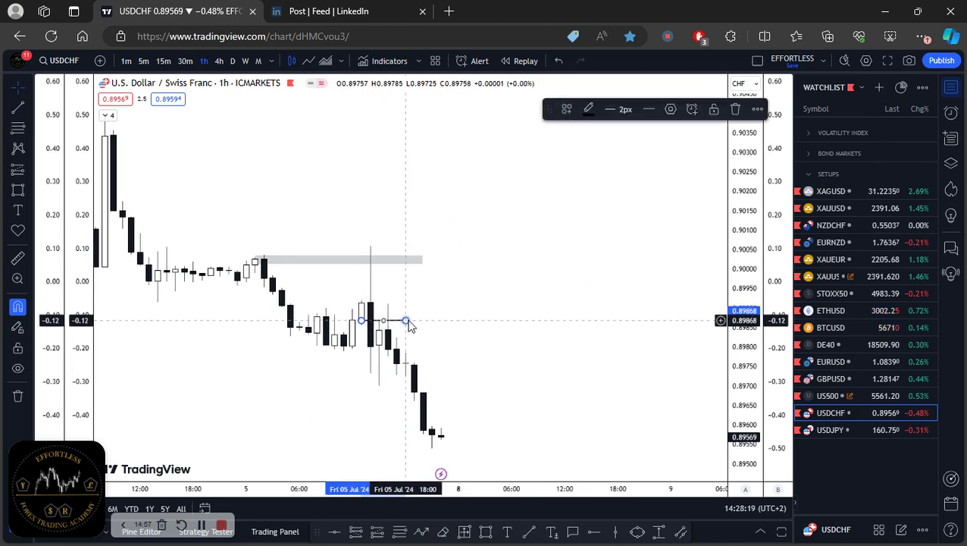
click(421, 313)
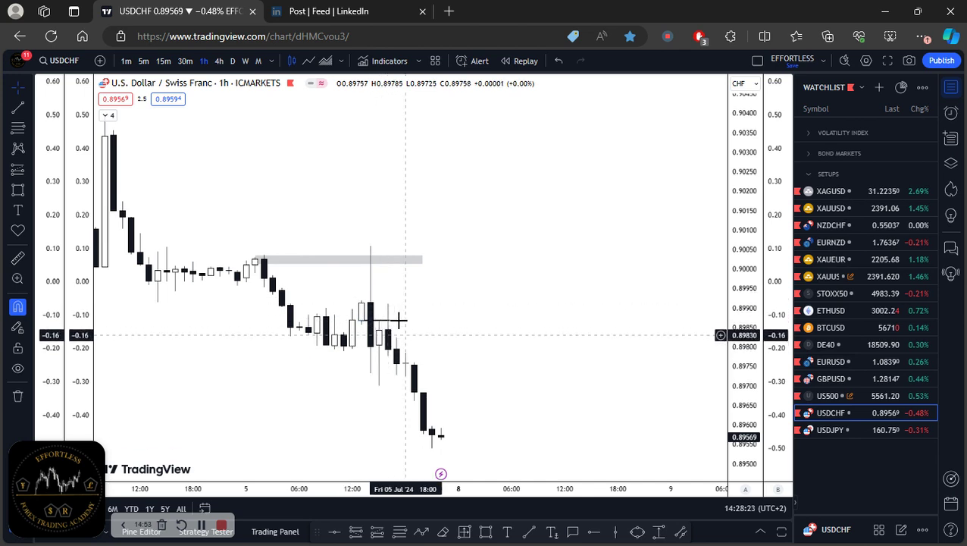
Step: Change the USDCHF chart to the 15m timeframe and place a short position at 0.89850 on the 5 Jul 16:30 candle
click(144, 61)
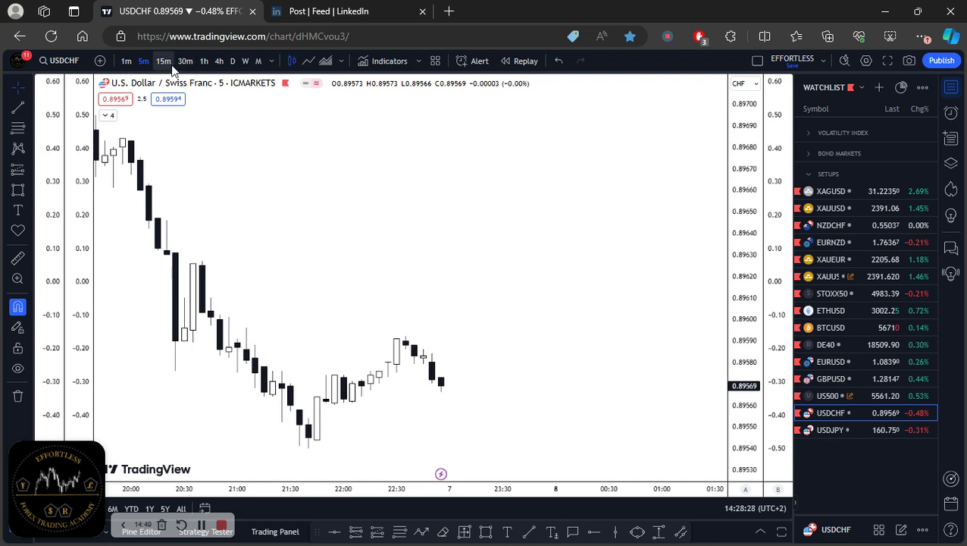
click(163, 60)
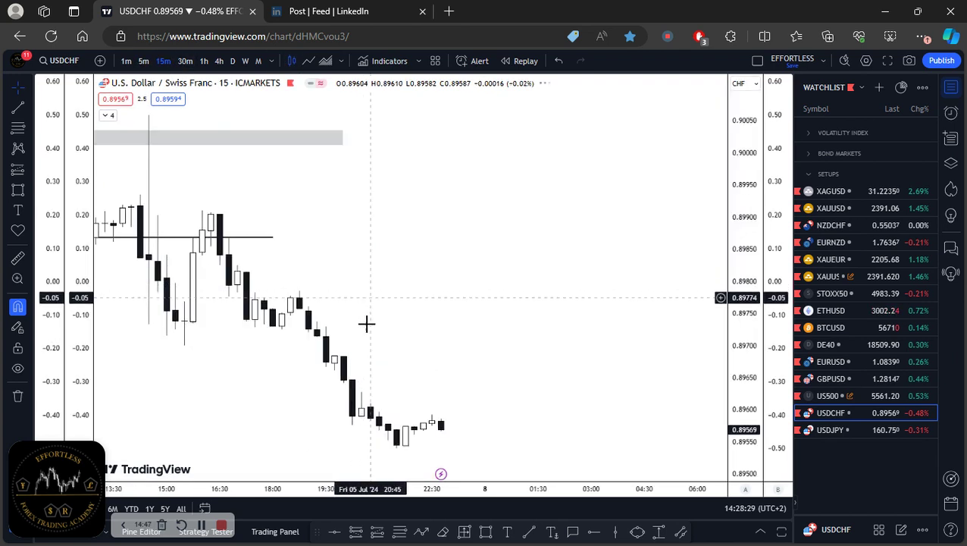
drag(432, 274, 616, 274)
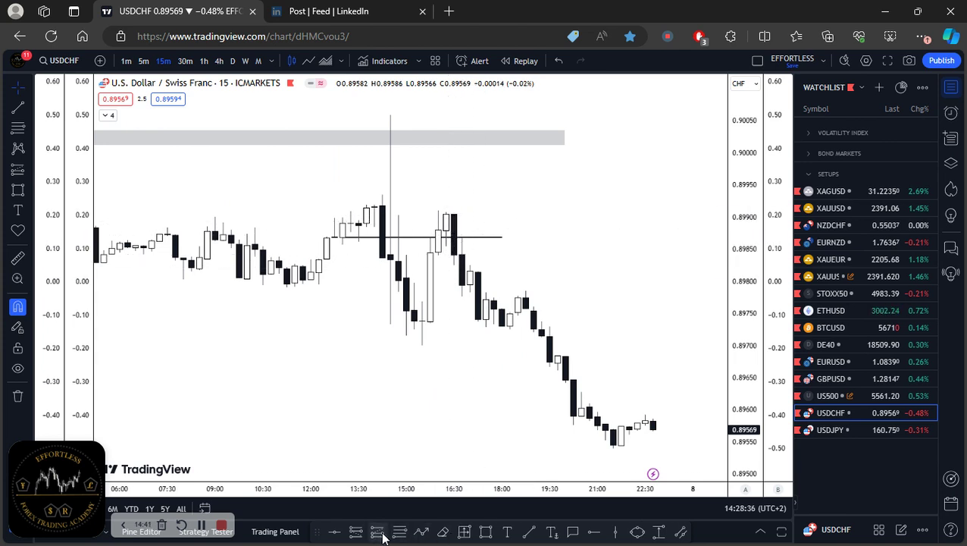
click(355, 533)
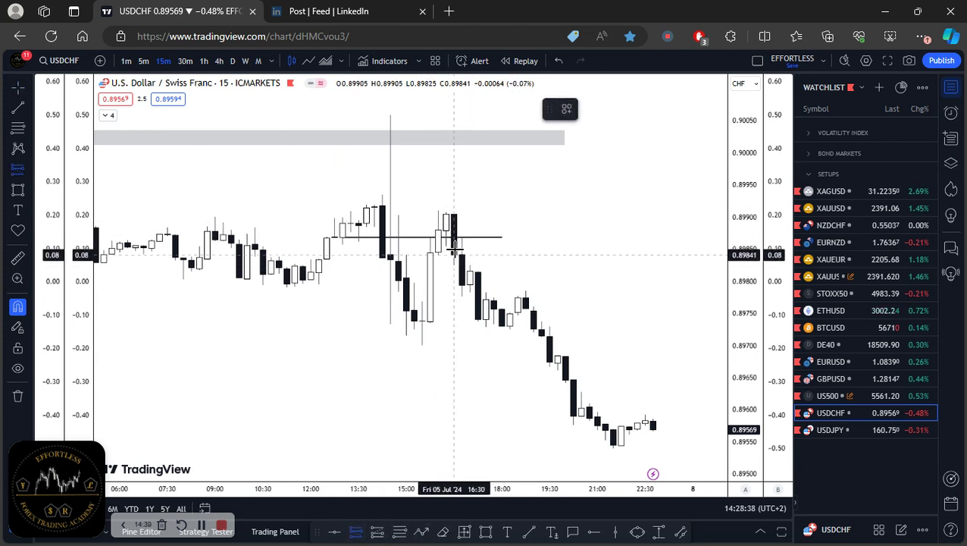
click(453, 249)
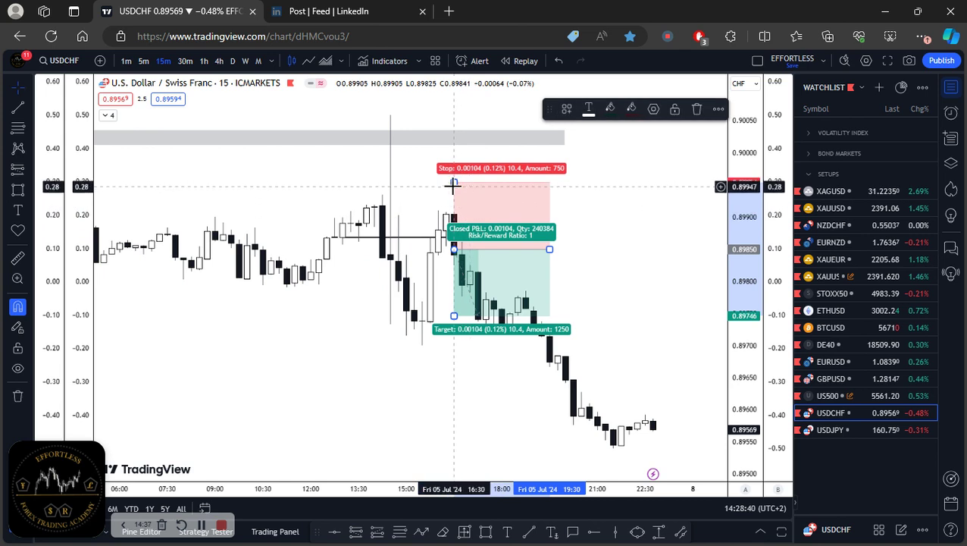
Step: Set the short position's stop to 0.89925 and its target to 0.89539, and extend it to about 22:00 on 5 Jul
drag(455, 183, 518, 201)
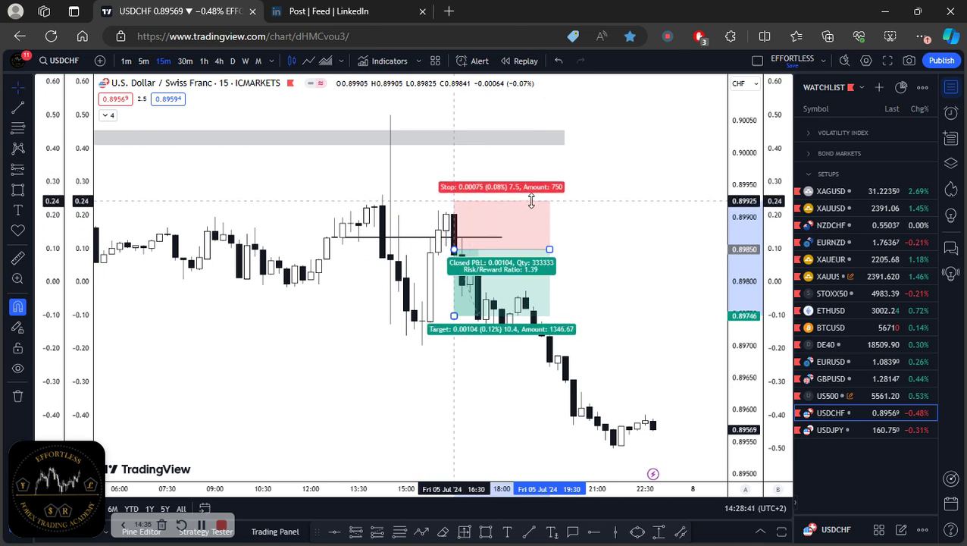
drag(454, 316, 453, 448)
click(339, 347)
drag(553, 251, 629, 250)
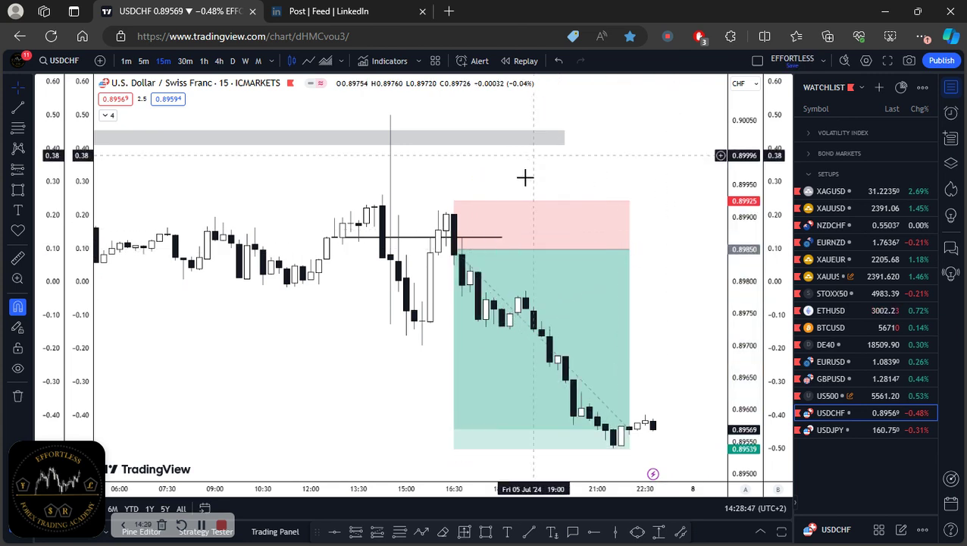
Step: Review the USDCHF short position on the 15m chart and browse the saved trade screenshots for comparison
scroll(470, 176, down, 3)
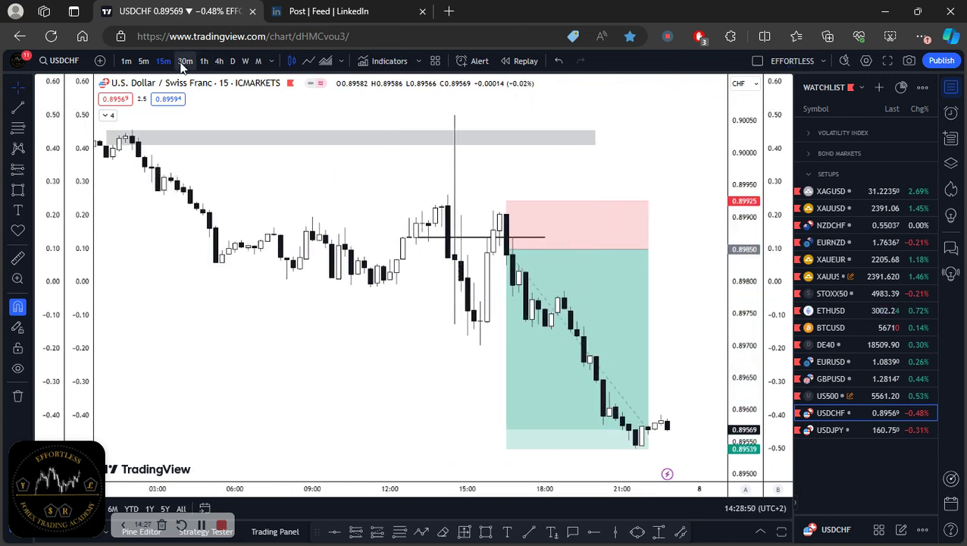
scroll(382, 276, up, 3)
scroll(626, 159, right, 2)
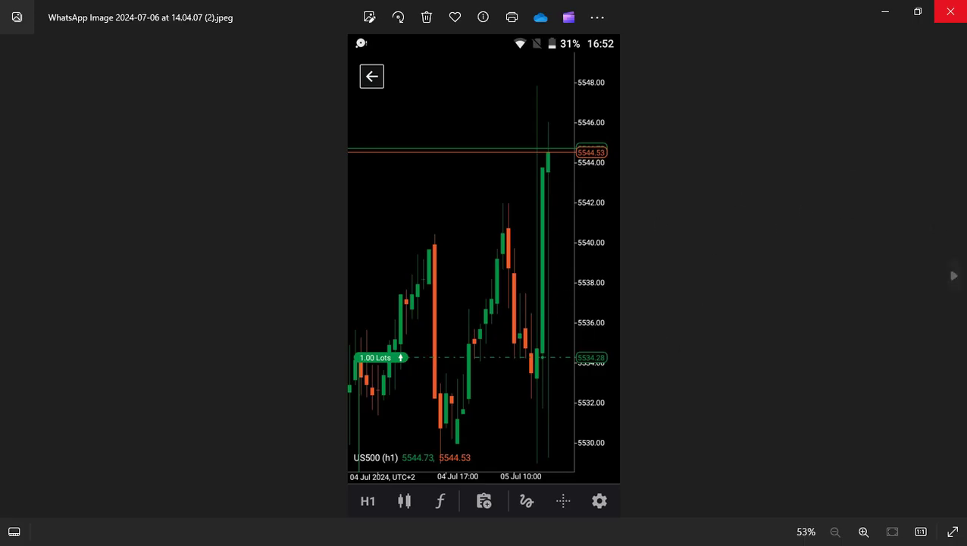
click(952, 274)
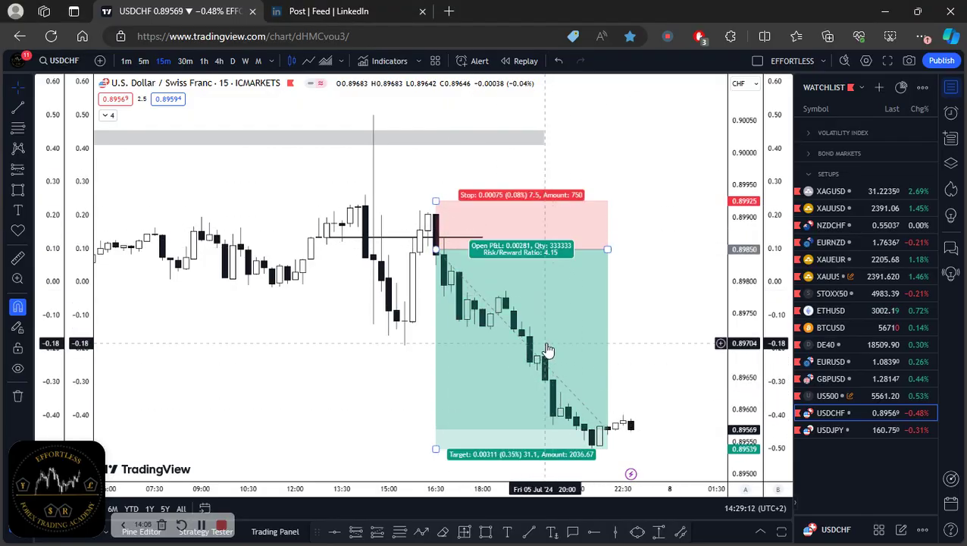
scroll(626, 287, down, 3)
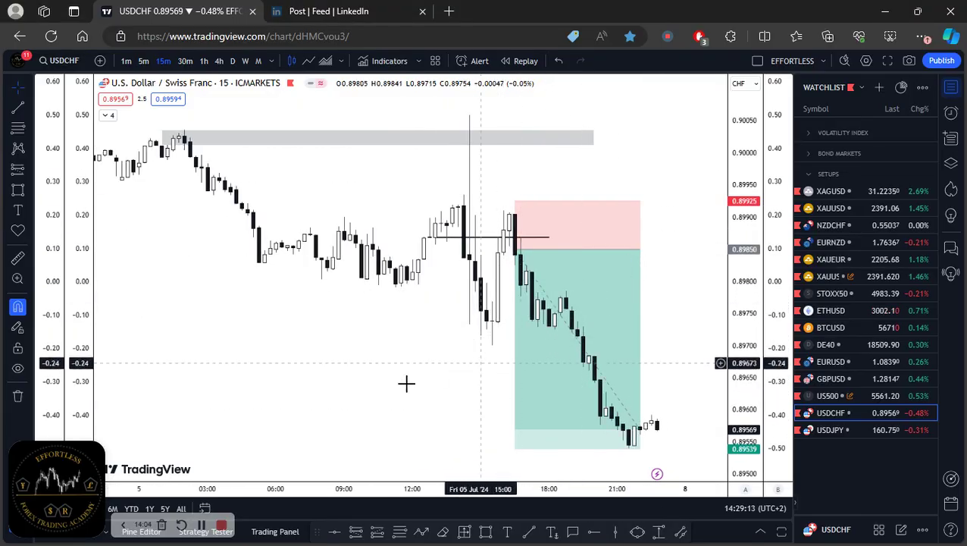
Step: Open the USDJPY chart, look over the price action around 5 Jul and change it to the 1h timeframe
scroll(391, 383, down, 1)
scroll(395, 379, down, 1)
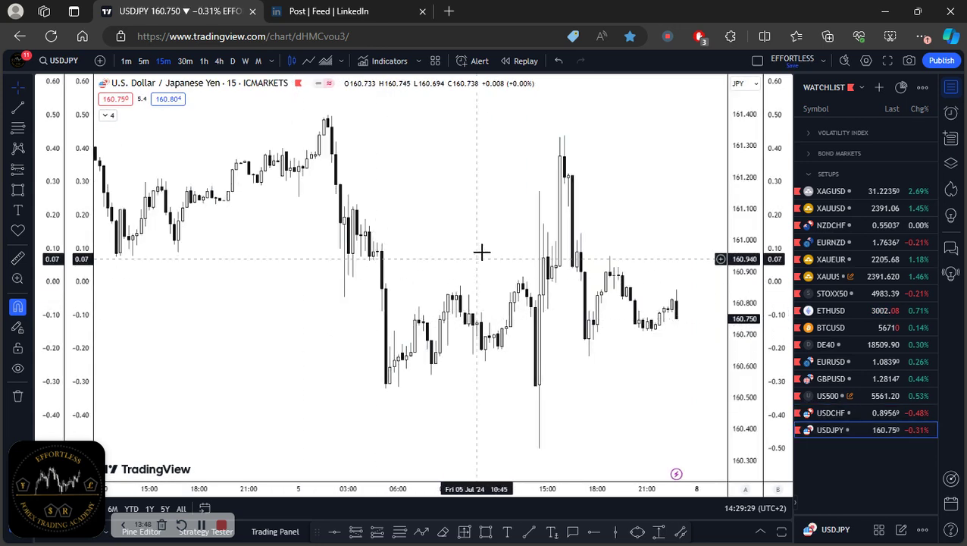
scroll(474, 251, down, 1)
scroll(444, 258, right, 5)
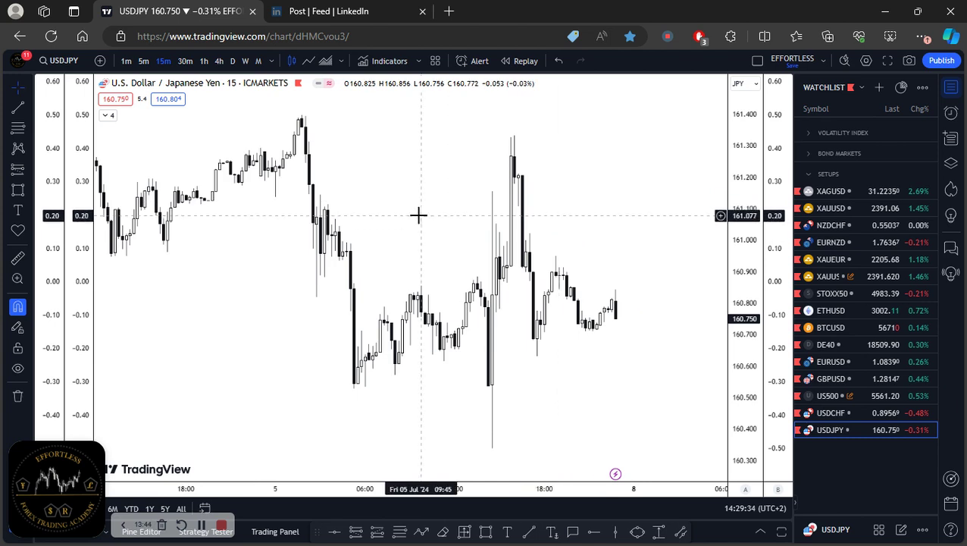
scroll(417, 215, down, 2)
scroll(446, 239, up, 1)
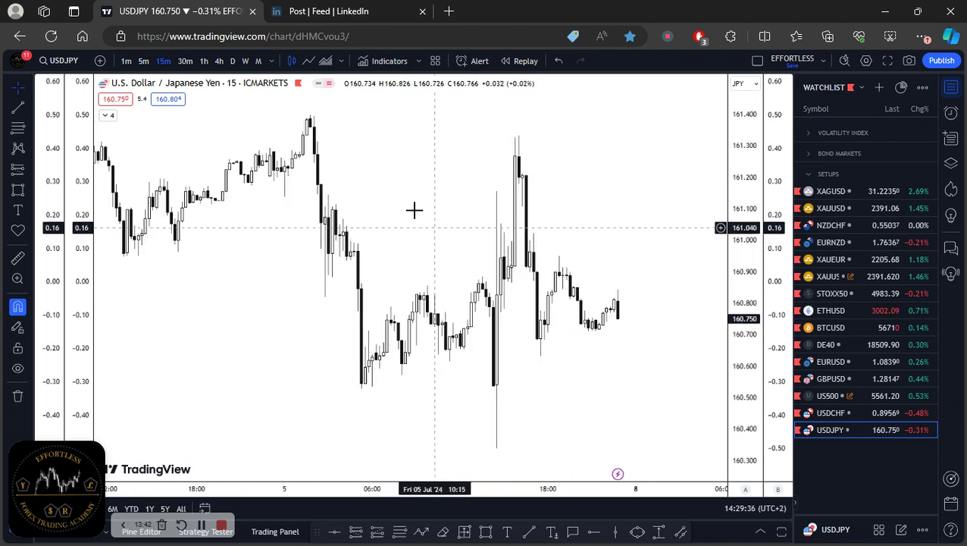
click(204, 63)
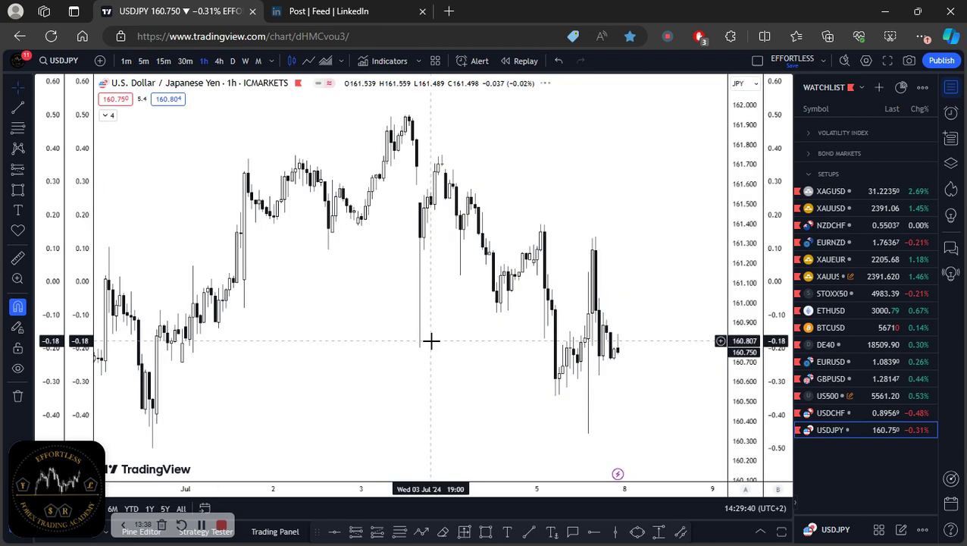
Step: Mark the 5 Jul 14:00 candle on the USDJPY chart with a vertical line
scroll(432, 341, up, 3)
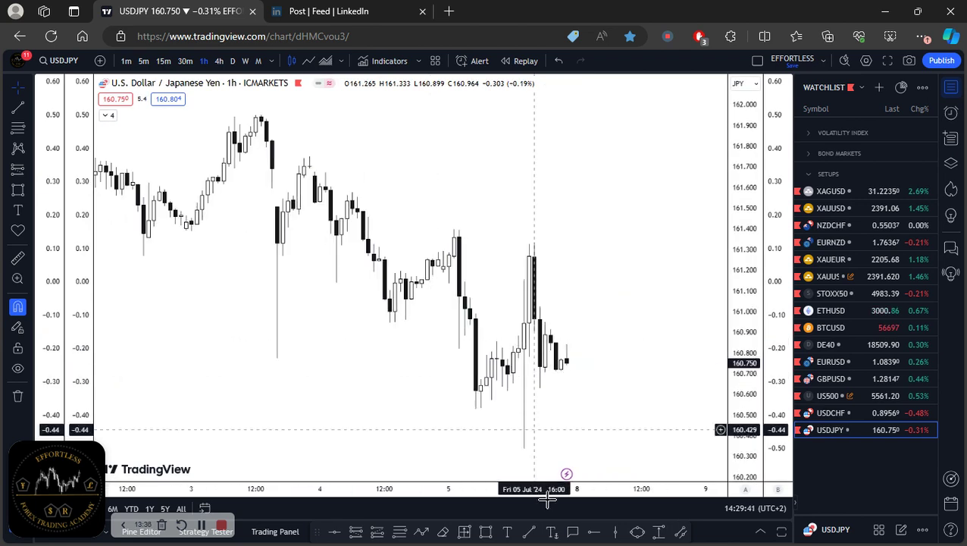
click(615, 532)
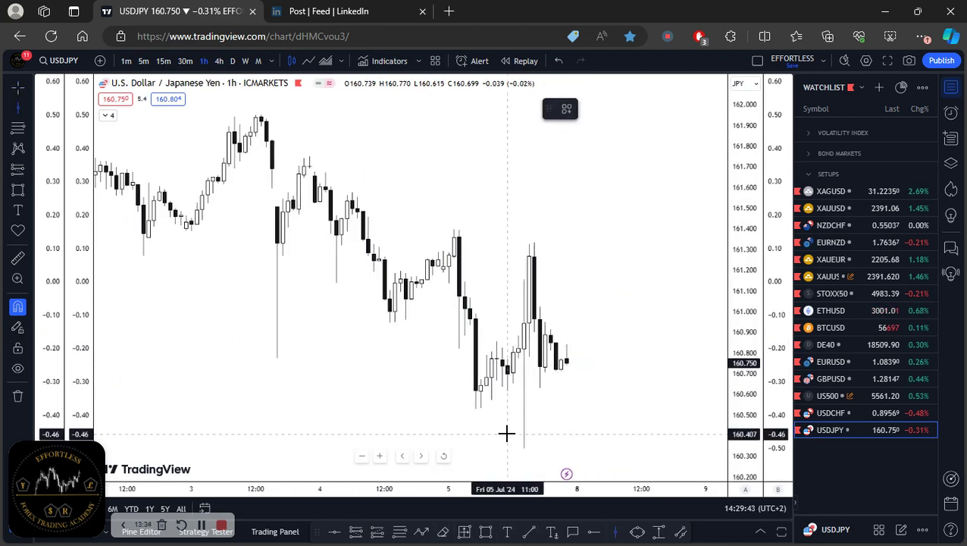
click(523, 439)
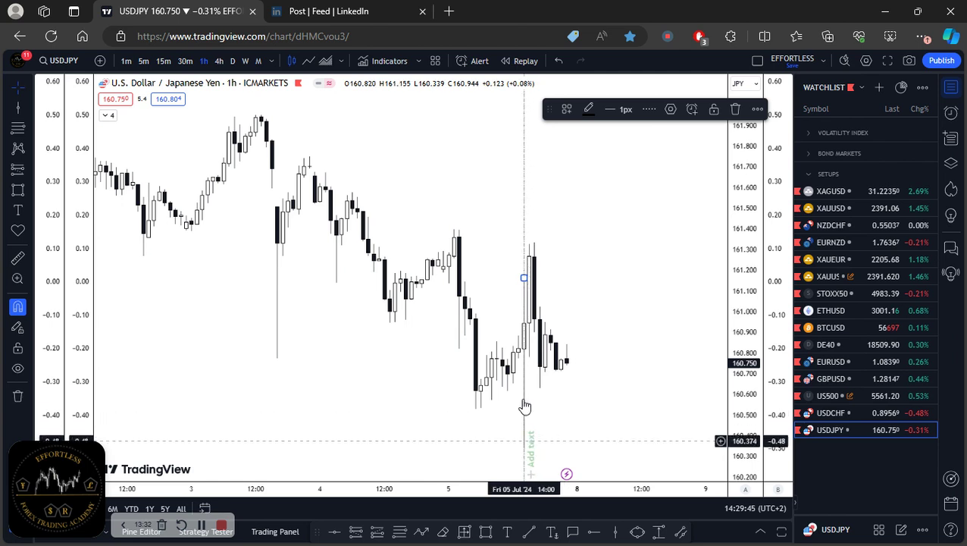
Step: Draw a rectangle over the USDJPY resistance zone from 161.267 to 161.398, spanning 5 Jul 01:00 to 21:00
click(484, 532)
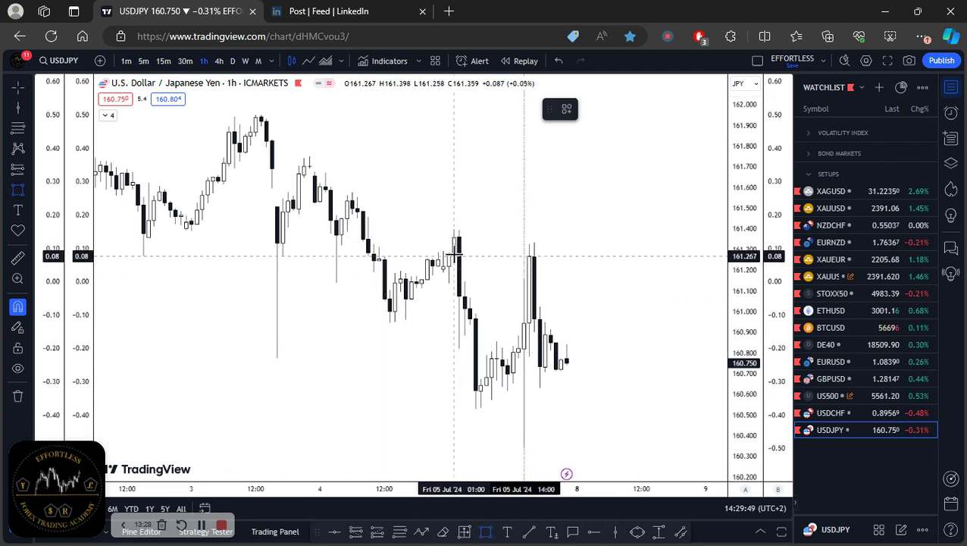
click(453, 229)
key(Escape)
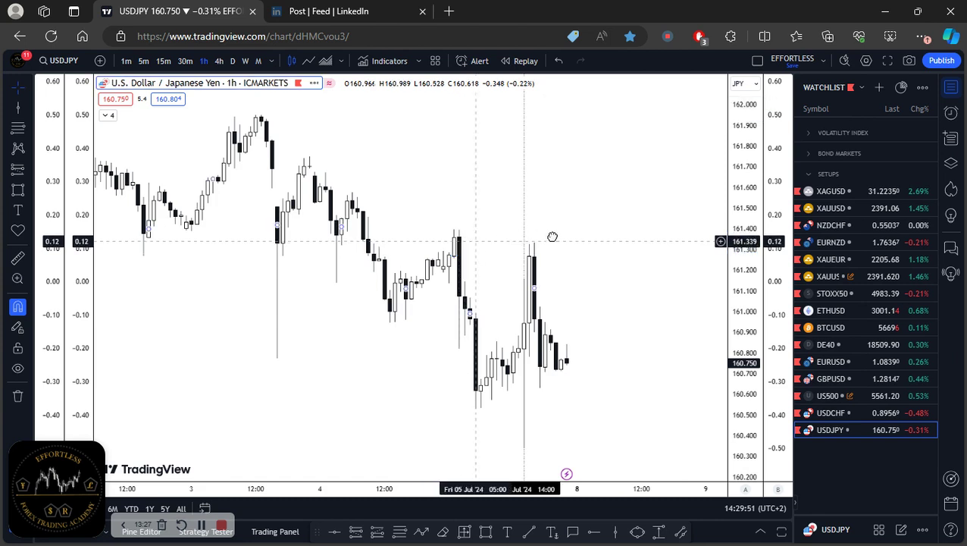
scroll(575, 233, left, 5)
scroll(450, 248, right, 4)
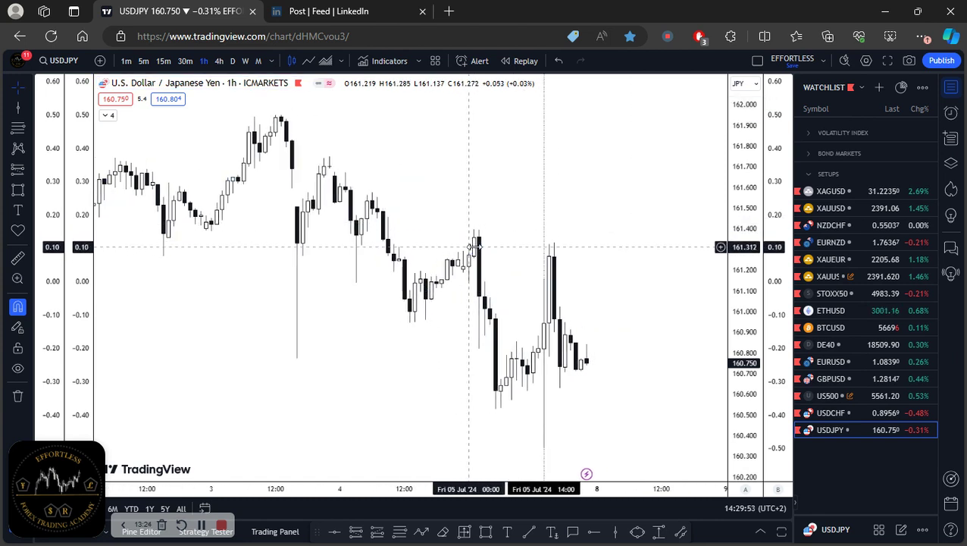
drag(474, 244, 585, 243)
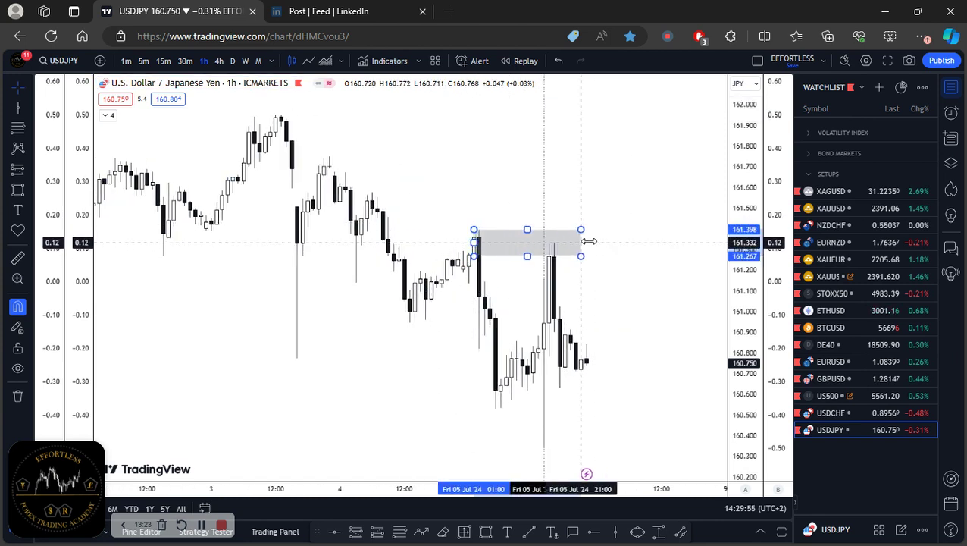
click(455, 193)
drag(416, 193, 410, 193)
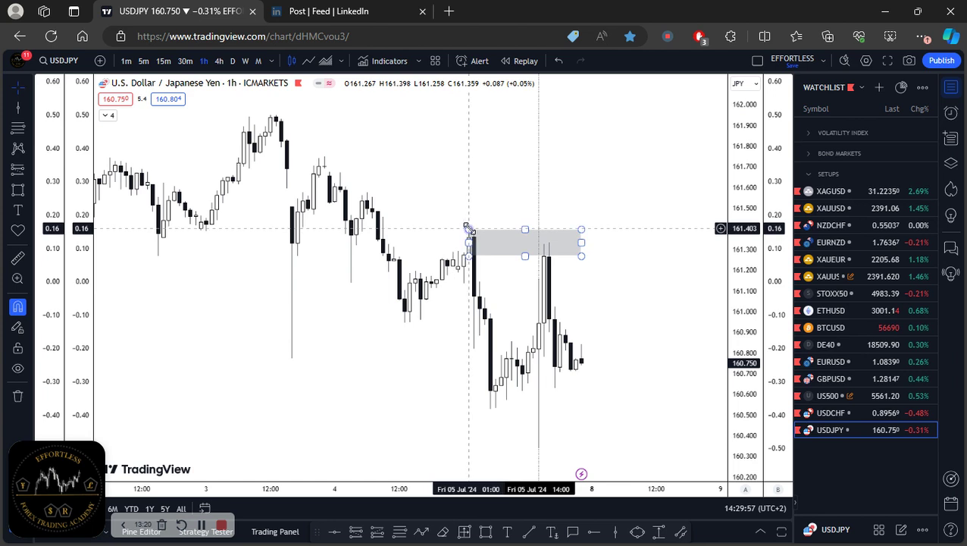
click(468, 228)
click(459, 195)
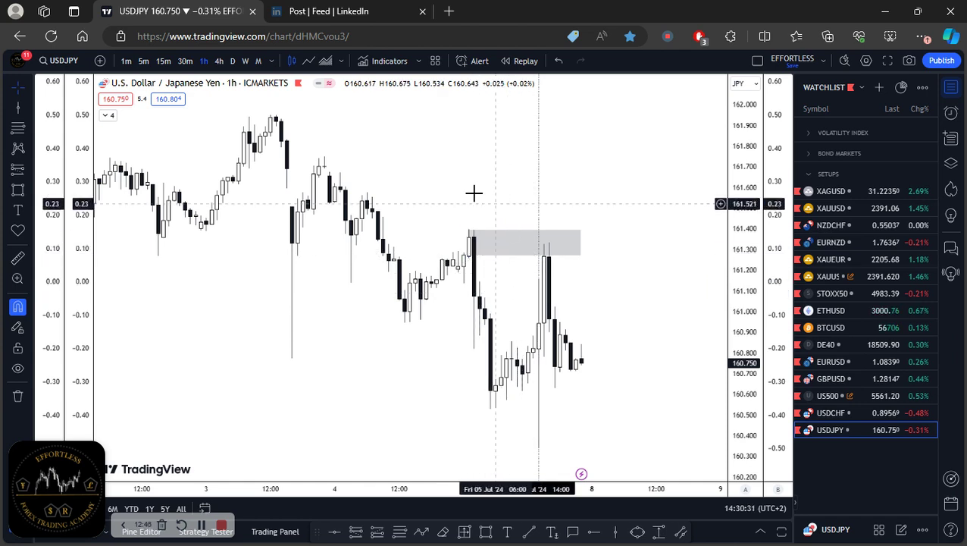
Step: Change the USDJPY chart to the 30m timeframe, move the vertical line away from the release candle and delete it
click(478, 232)
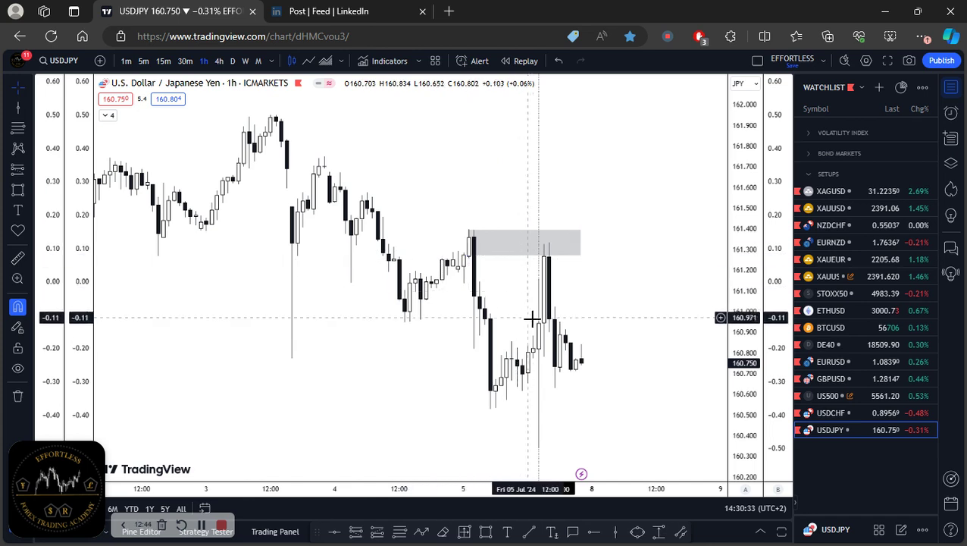
scroll(464, 267, up, 2)
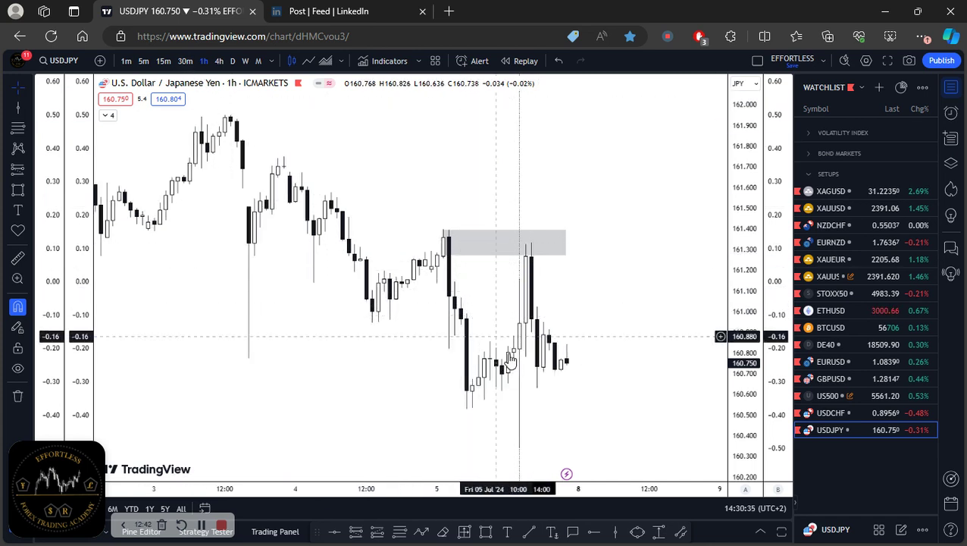
scroll(520, 274, up, 2)
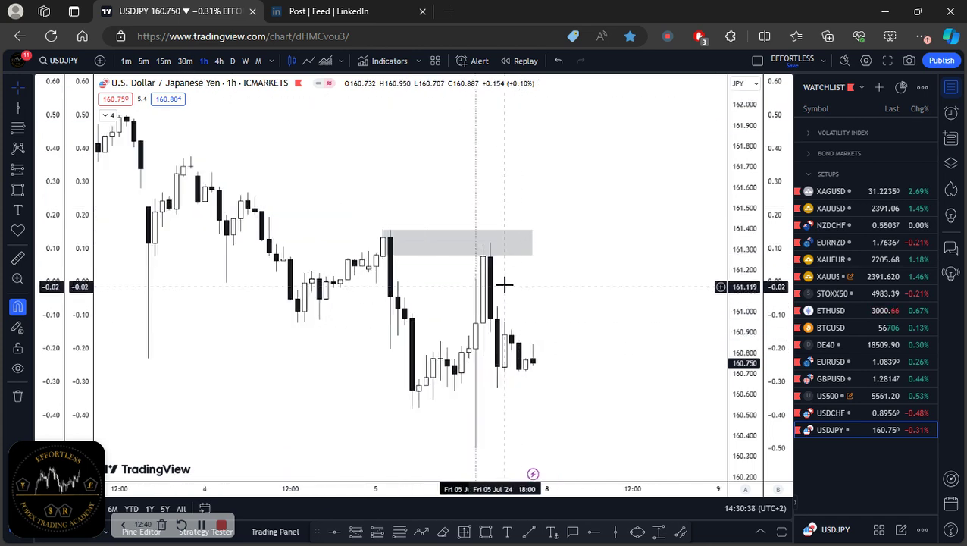
click(185, 61)
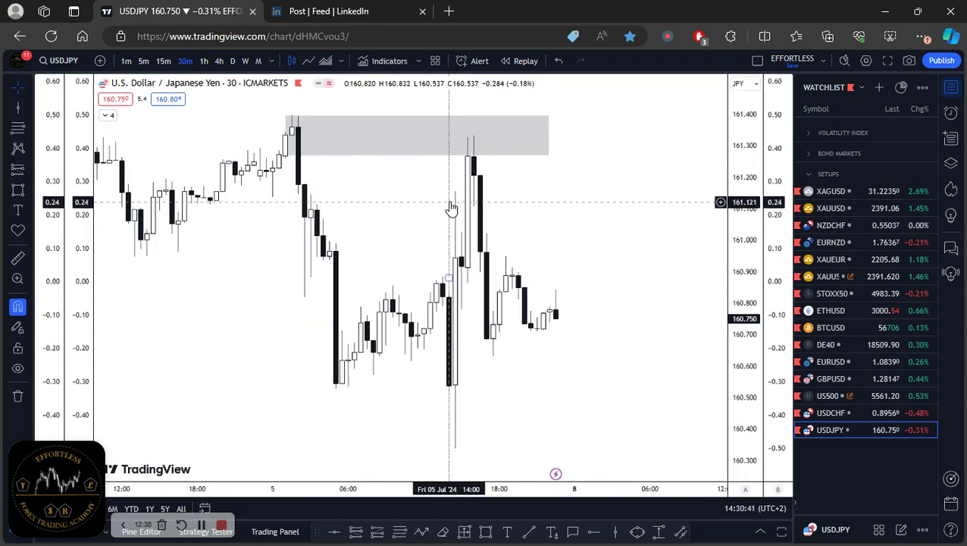
drag(567, 228, 623, 237)
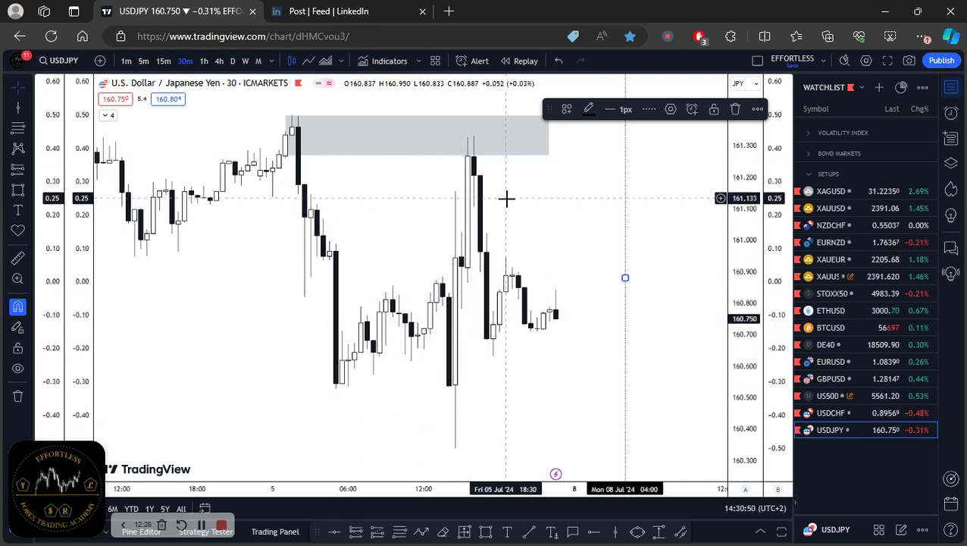
click(530, 277)
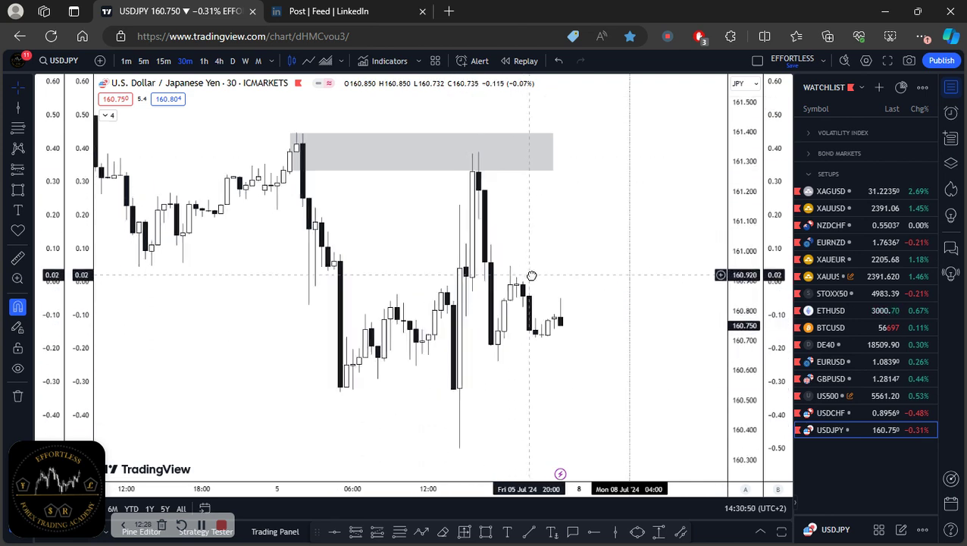
click(631, 276)
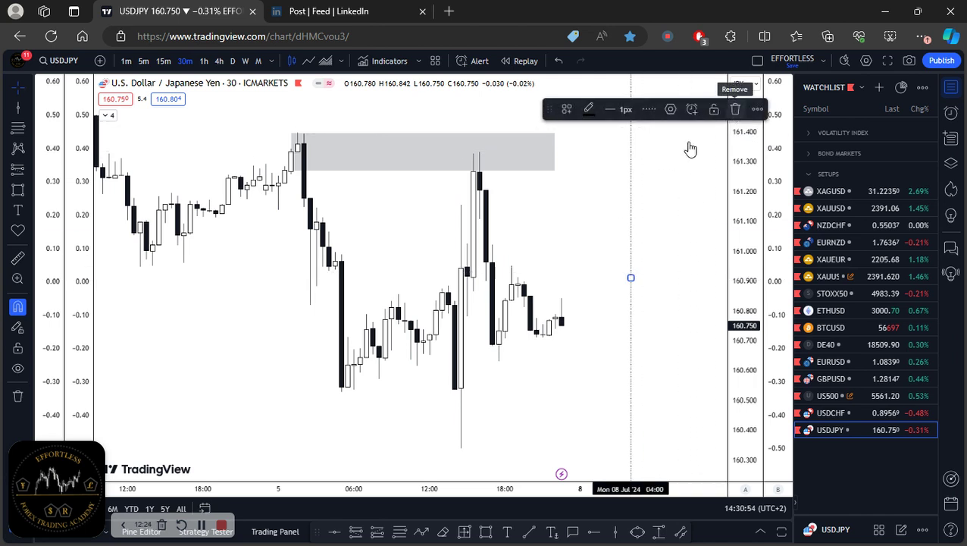
click(735, 109)
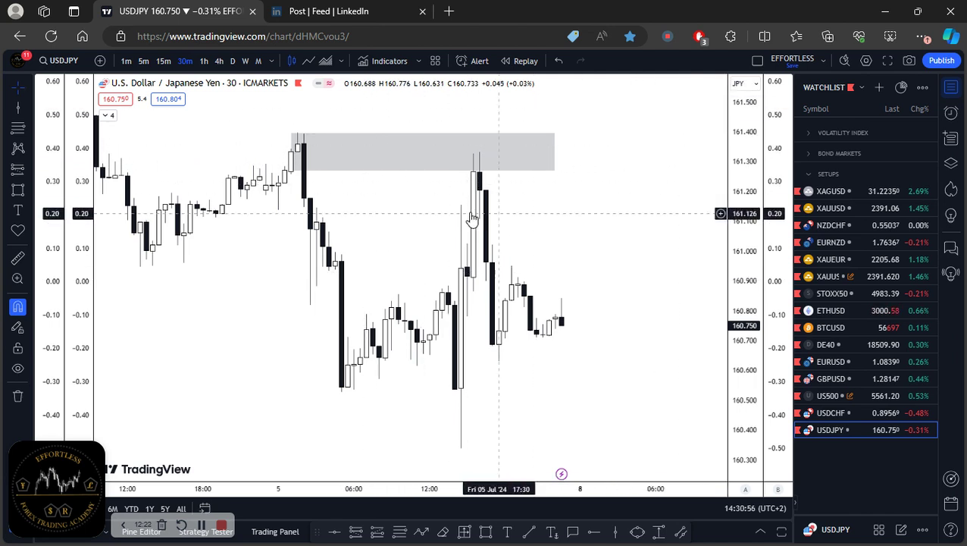
Step: Change the USDJPY chart to the 5m timeframe and examine how price reacts at the resistance zone after the release
click(143, 61)
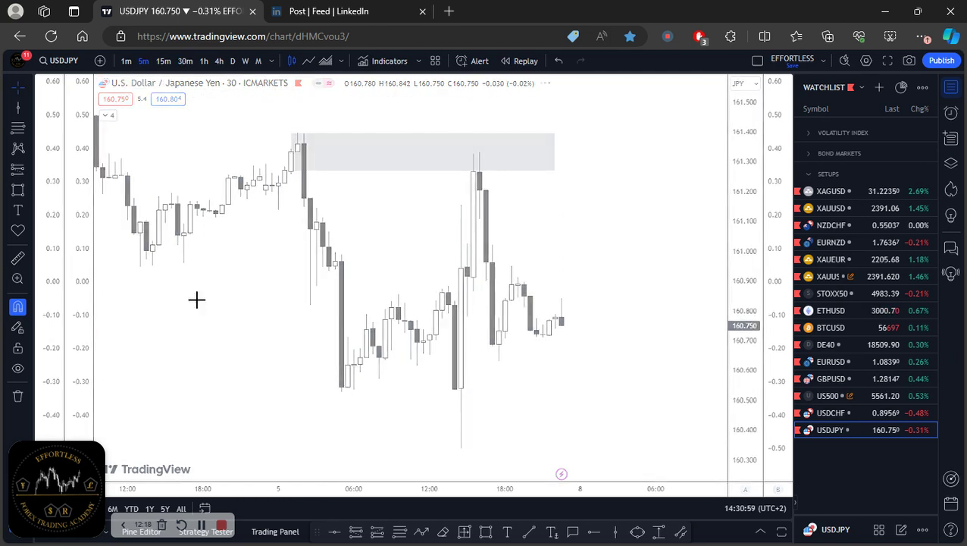
scroll(203, 296, down, 5)
scroll(193, 258, up, 2)
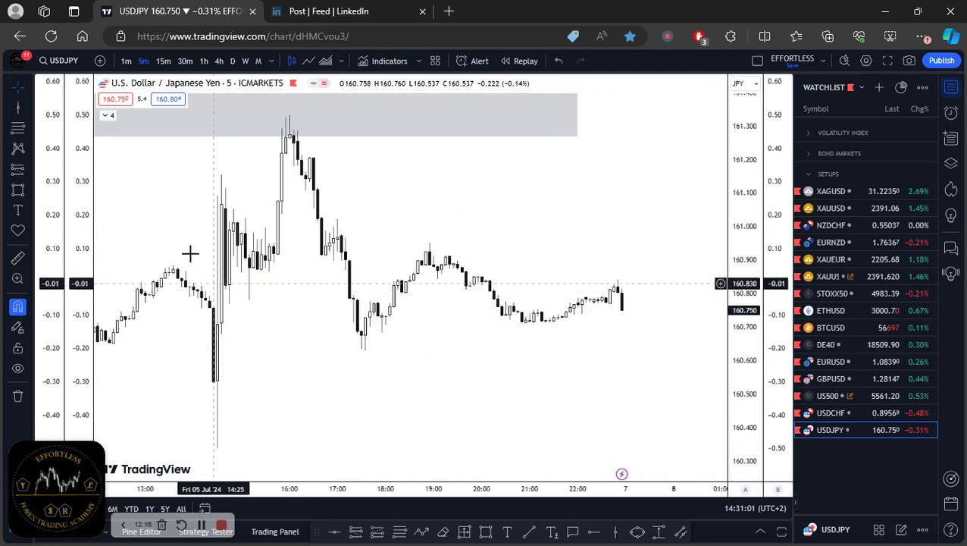
scroll(209, 242, up, 3)
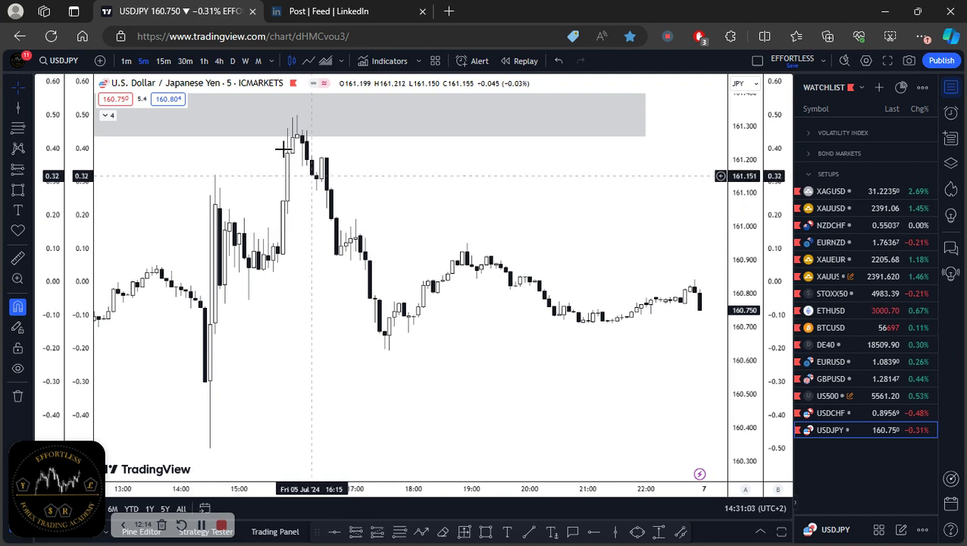
Step: Change the USDJPY chart to the 1m timeframe and examine the 5 Jul price action in the resistance zone around 16:00
click(125, 61)
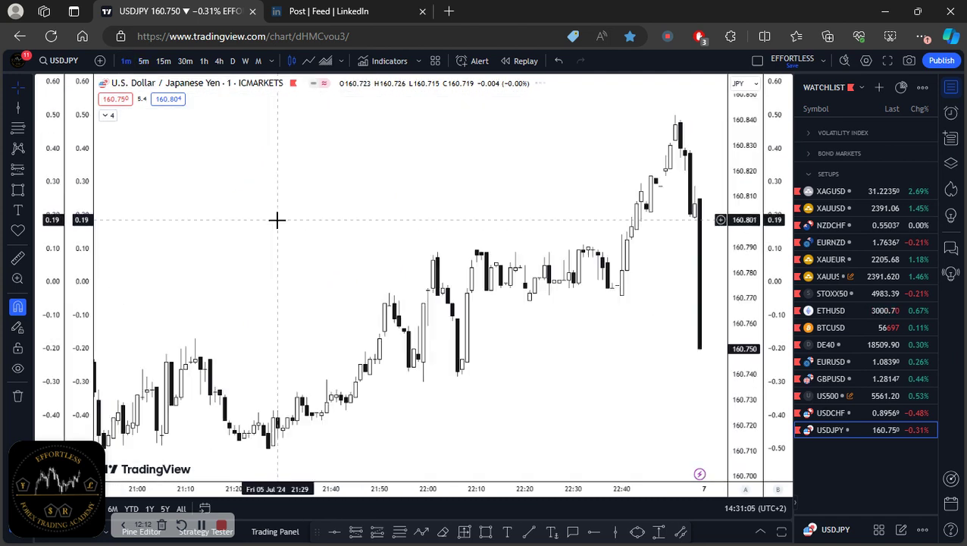
scroll(280, 227, down, 4)
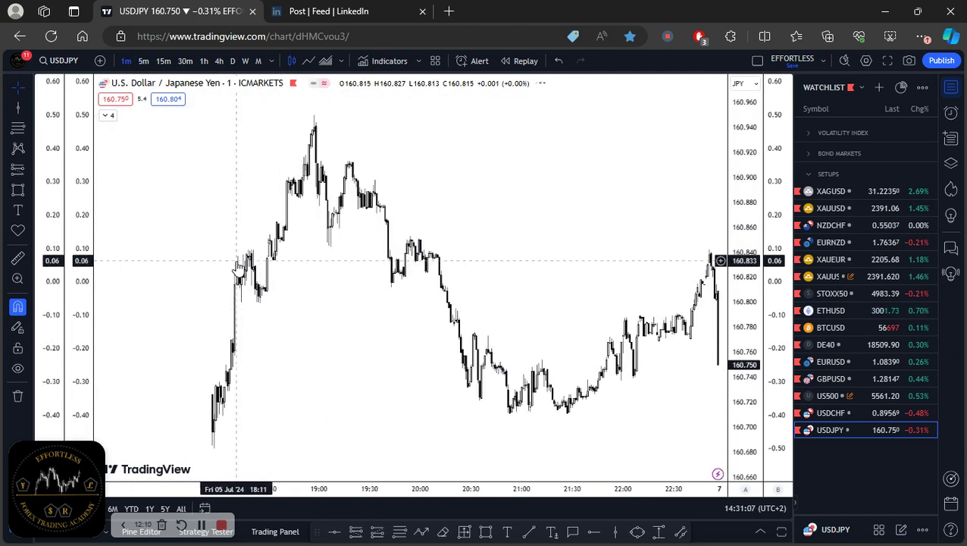
drag(237, 245, 629, 330)
scroll(406, 304, down, 3)
scroll(395, 292, up, 3)
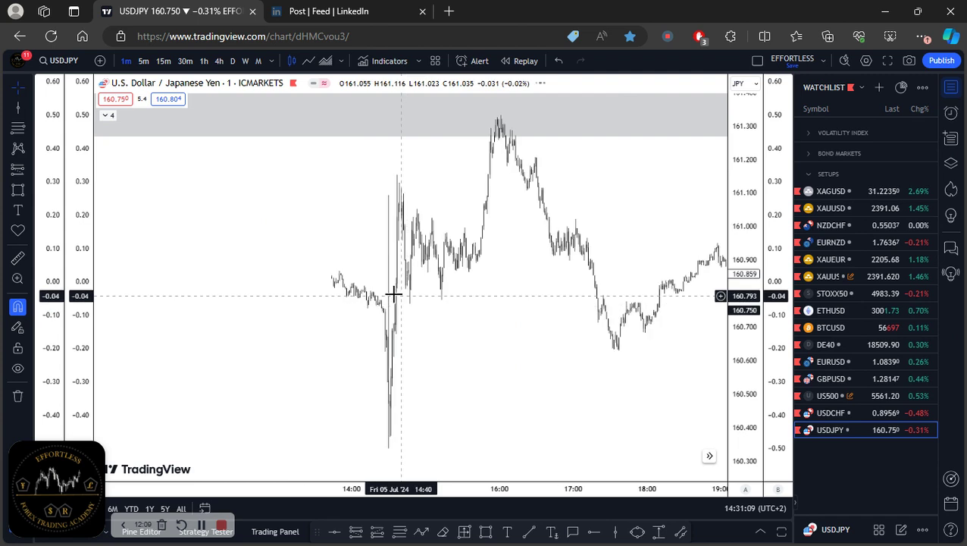
scroll(394, 293, up, 5)
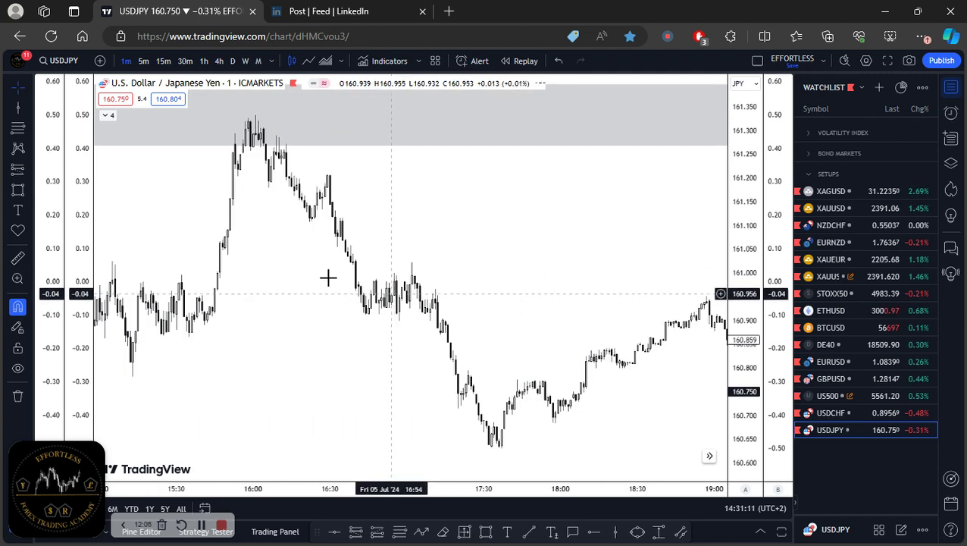
drag(394, 274, 632, 287)
scroll(548, 289, up, 5)
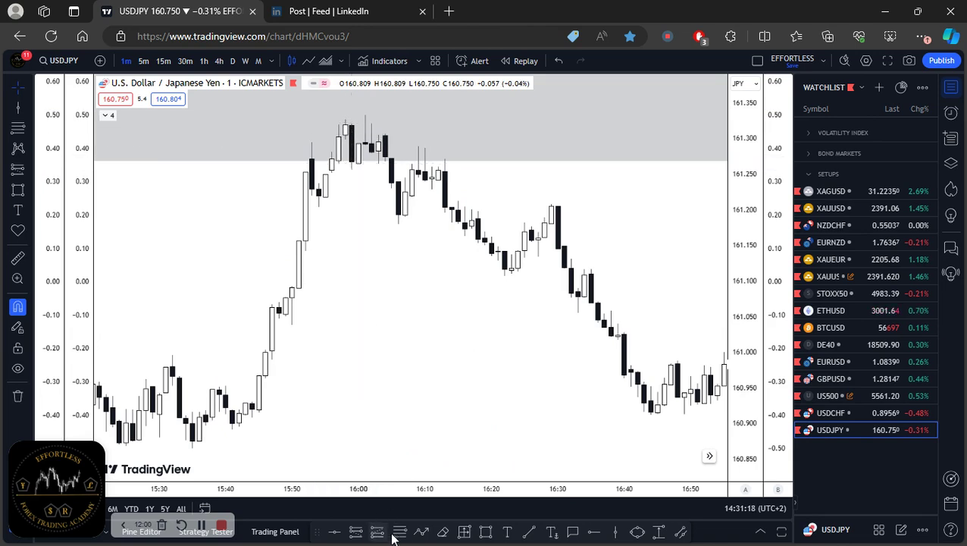
Step: Place a short position in the USDJPY resistance zone at the 5 Jul 15:59 candle, with entry at 161.298 and target at 161.204
click(357, 533)
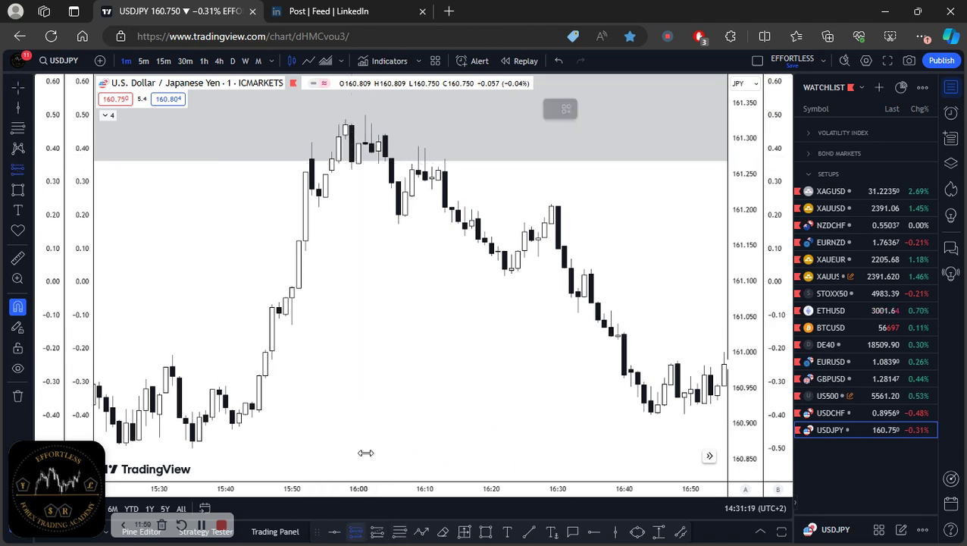
click(351, 141)
mouse_move(352, 194)
mouse_down()
mouse_move(345, 209)
mouse_move(338, 205)
mouse_up()
click(315, 254)
scroll(454, 254, down, 2)
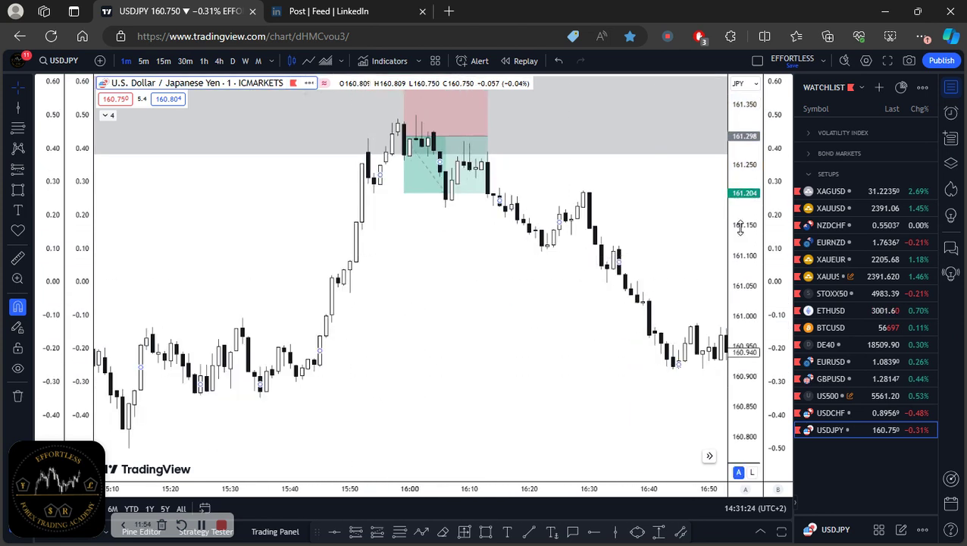
Step: Move the USDJPY short position's stop to 161.409, above the resistance zone
click(404, 121)
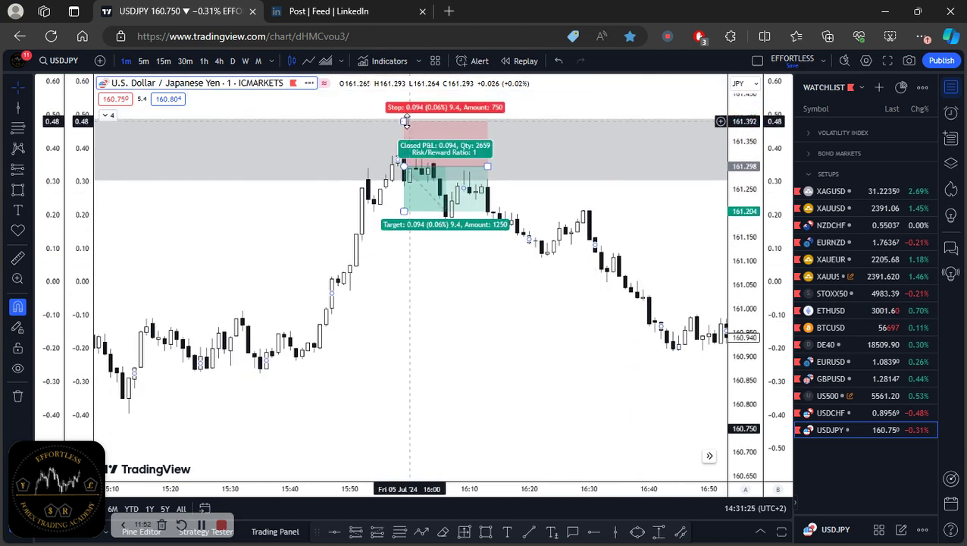
drag(404, 121, 404, 114)
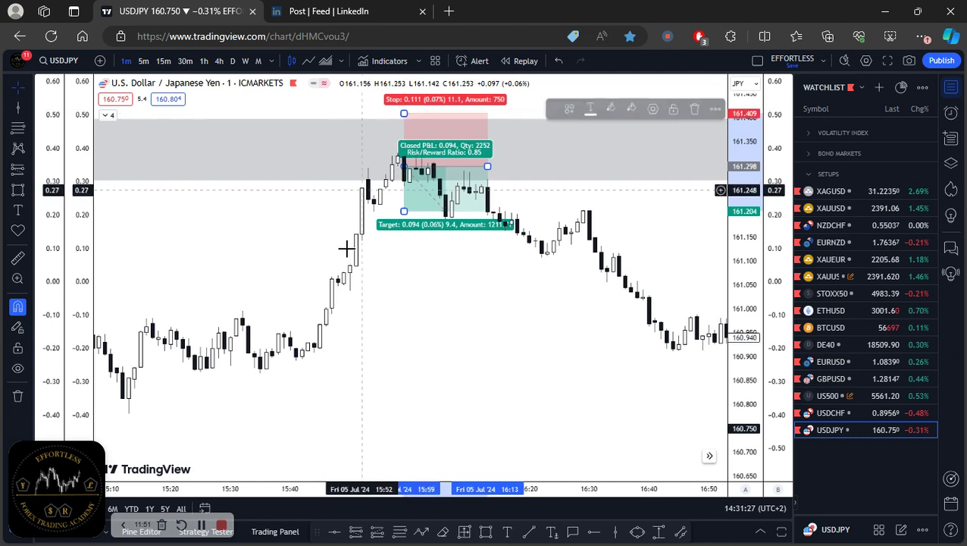
click(346, 249)
scroll(460, 290, down, 5)
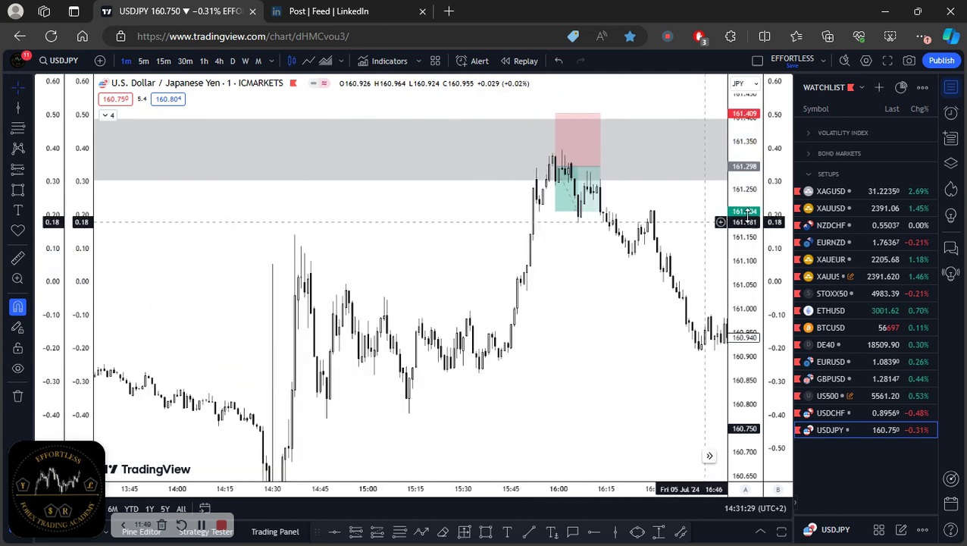
drag(624, 280, 491, 340)
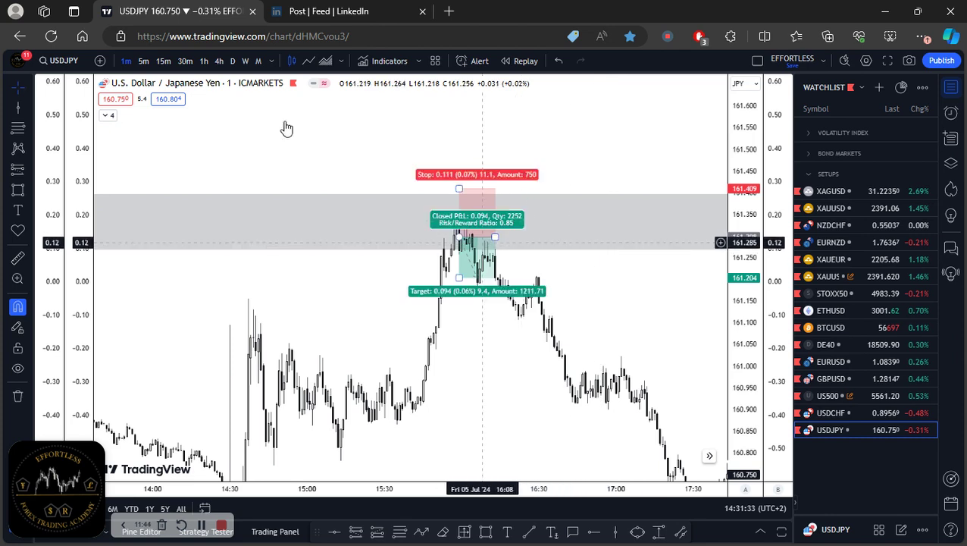
Step: On the 5m USDJPY chart, widen the short position to about 22:00 on 5 Jul and set its target to 160.242
click(142, 61)
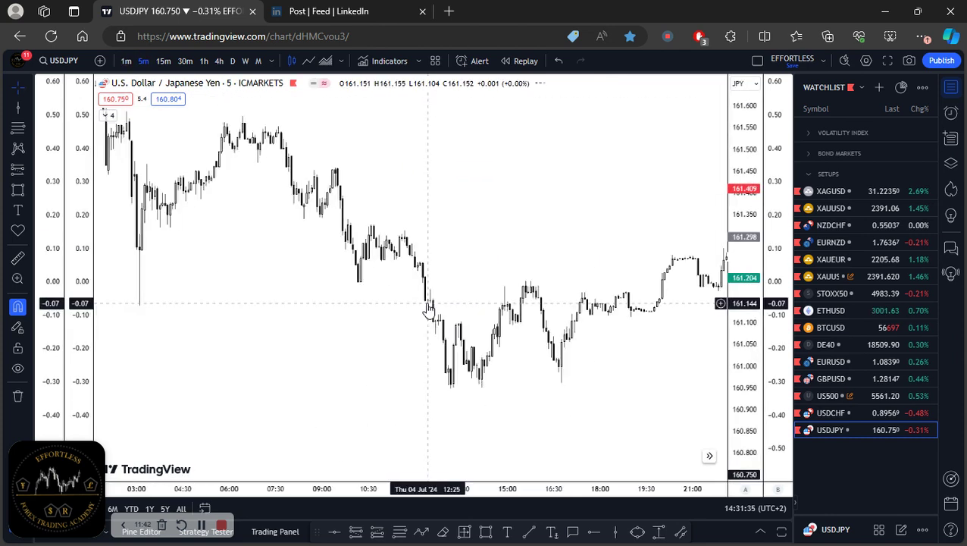
click(444, 457)
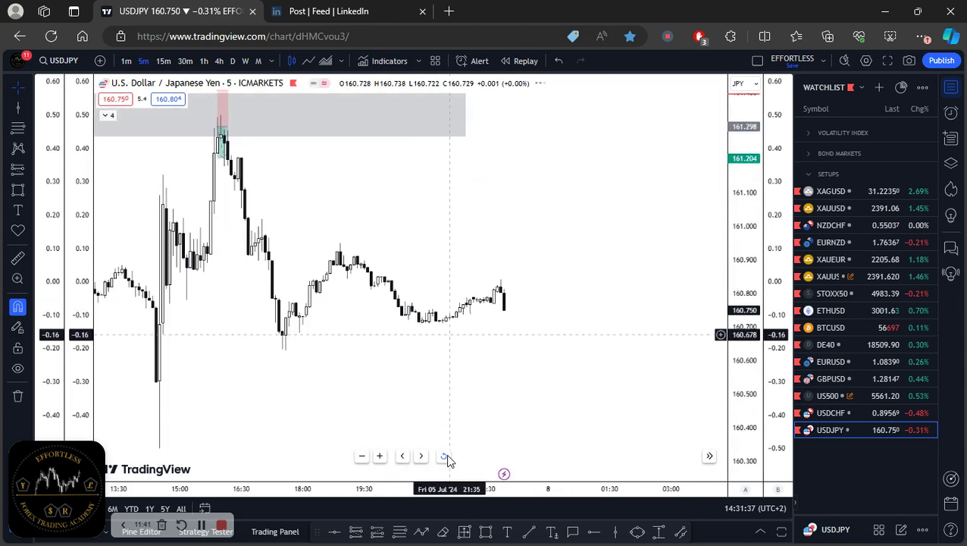
drag(227, 126, 470, 127)
click(420, 206)
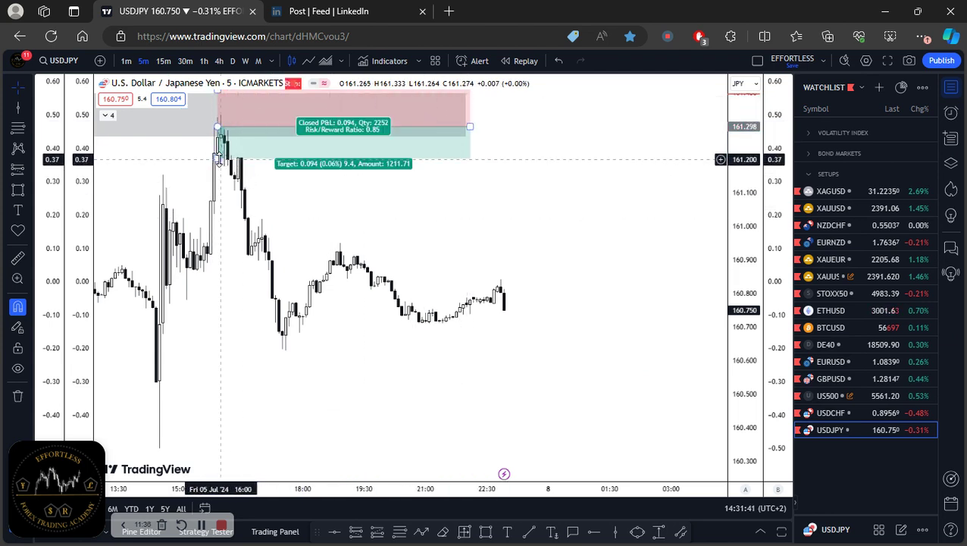
drag(204, 499, 217, 476)
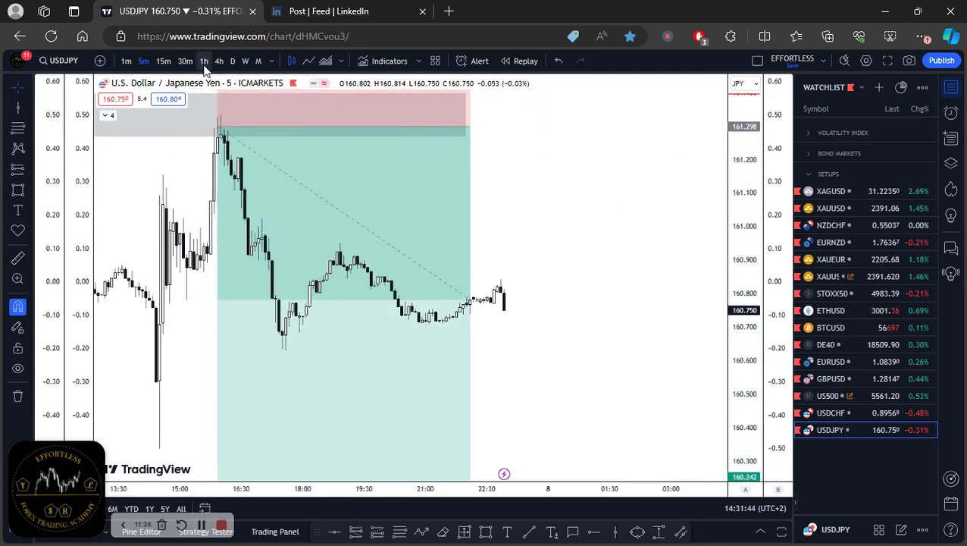
Step: Change the USDJPY chart to the 1h timeframe and examine the 5 Jul 16:00 candle at the resistance zone
key(1)
key(h)
key(Return)
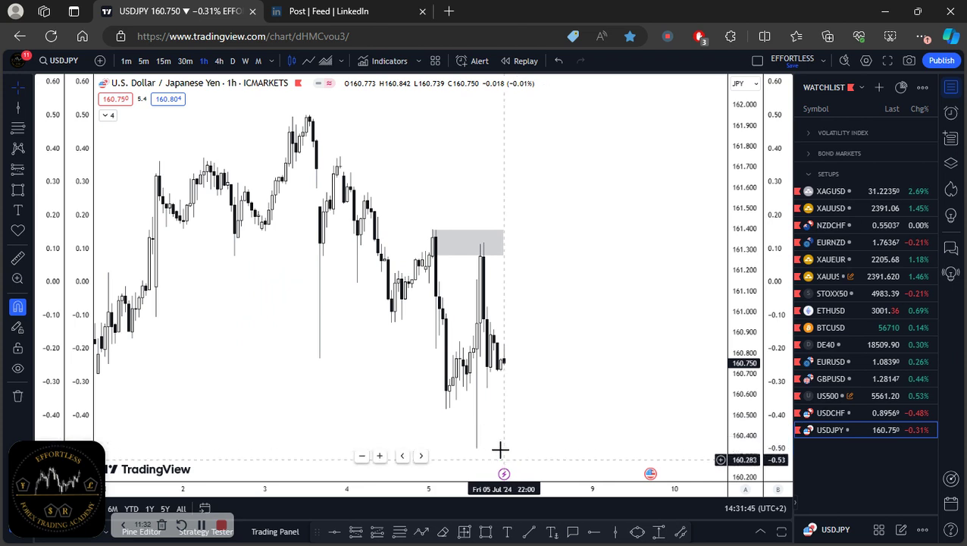
click(421, 456)
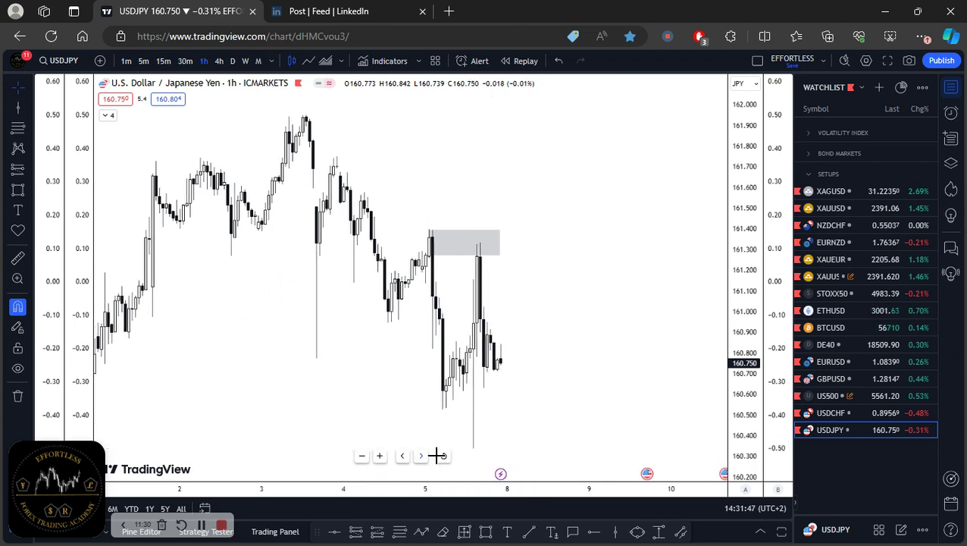
click(444, 455)
scroll(351, 247, up, 3)
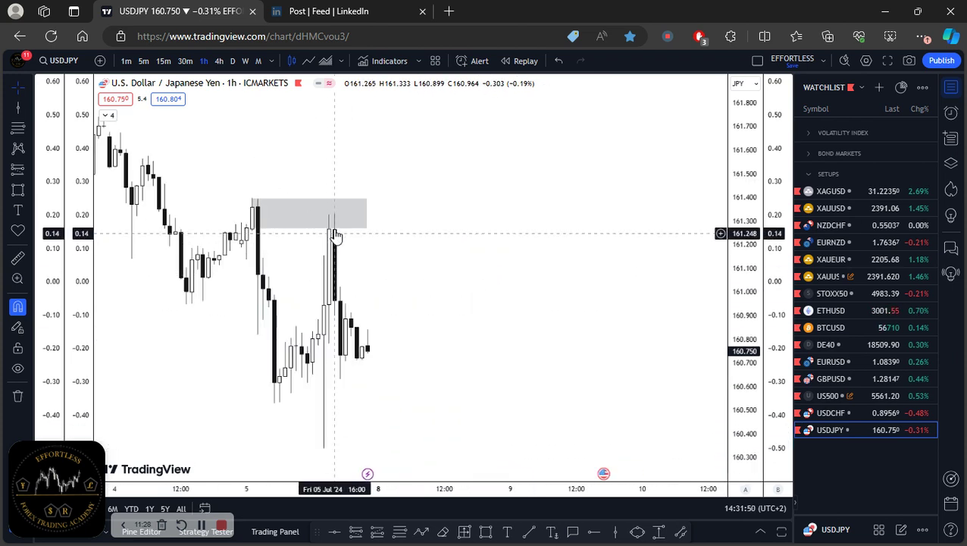
Step: Extend the short position to 8 Jul 03:55 on the 5m chart and check the 1h timeframe for it
click(144, 60)
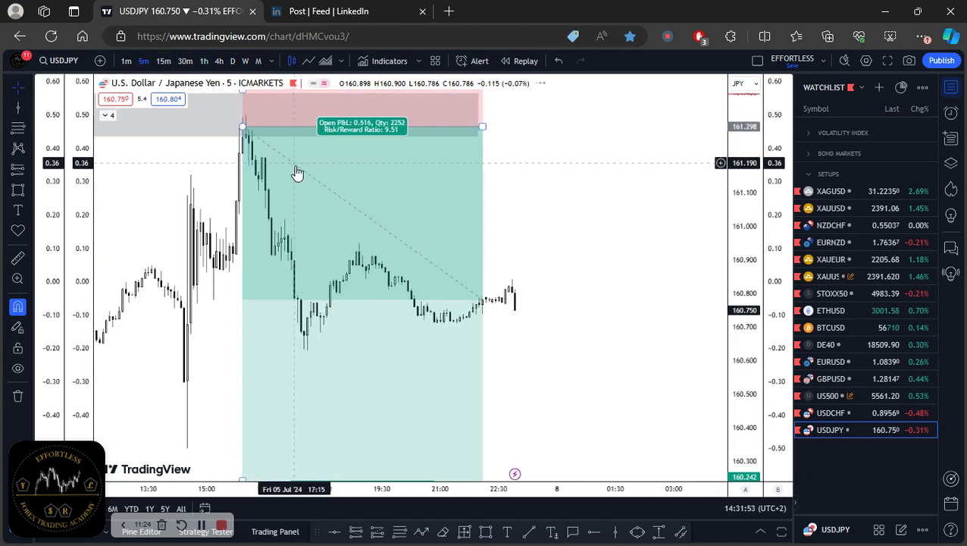
drag(506, 127, 711, 127)
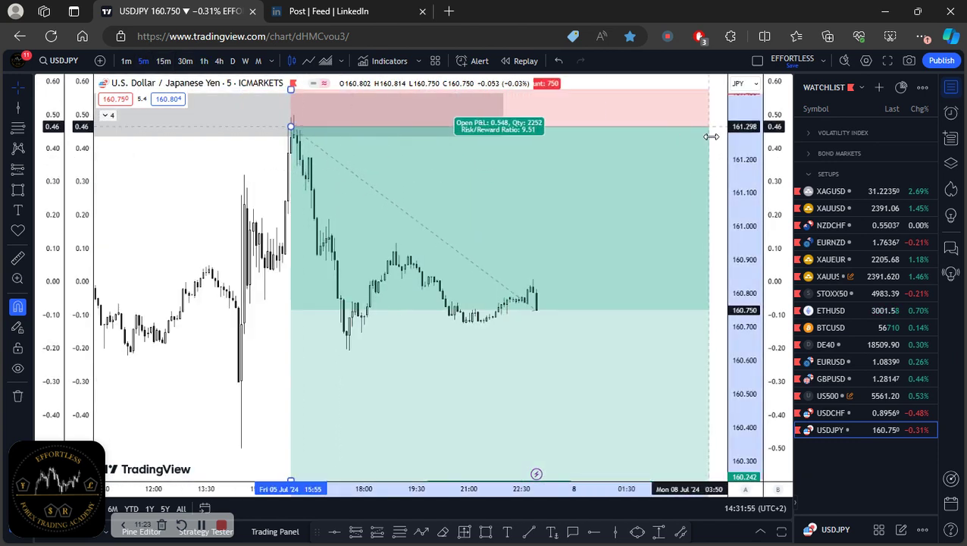
click(204, 61)
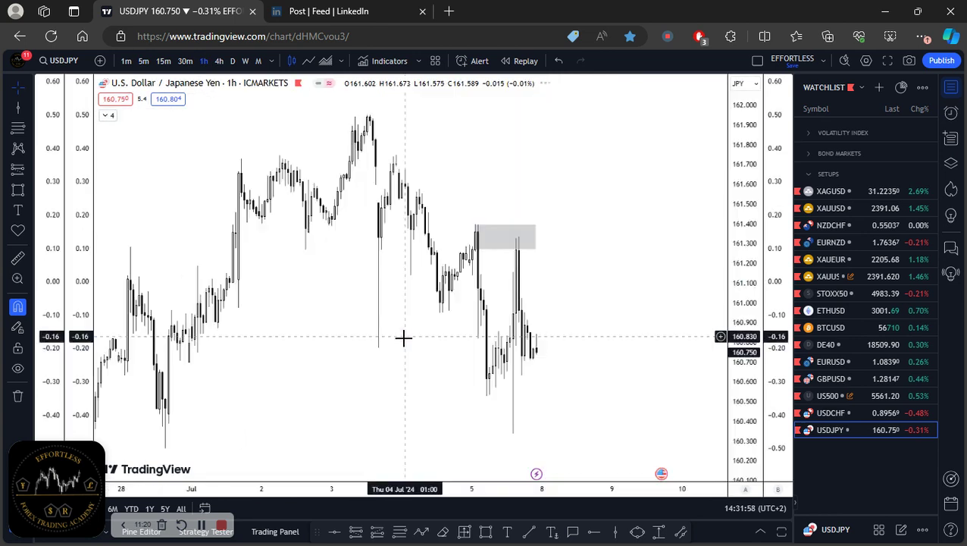
Step: On the 5m chart, set the short position's visibility to cover hourly intervals from 1 to 24
click(144, 60)
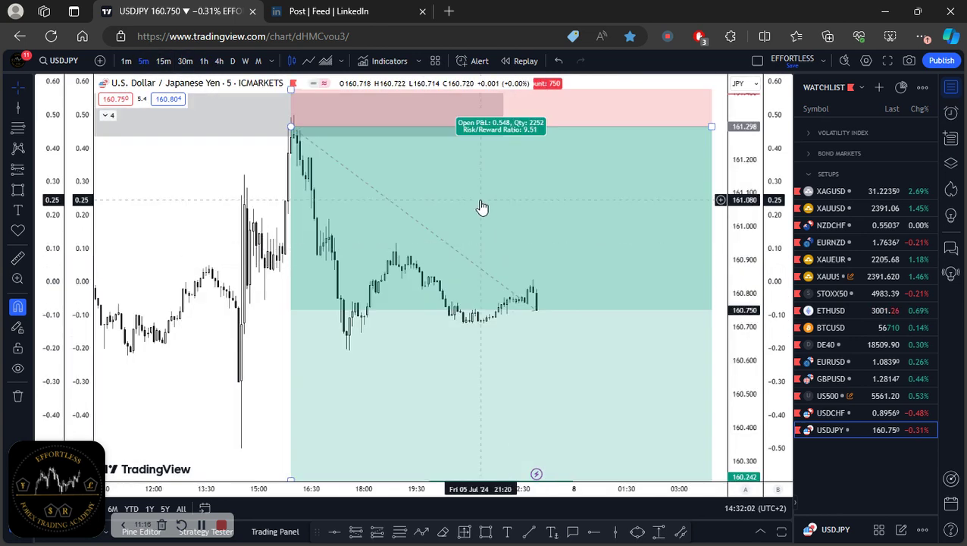
right_click(481, 204)
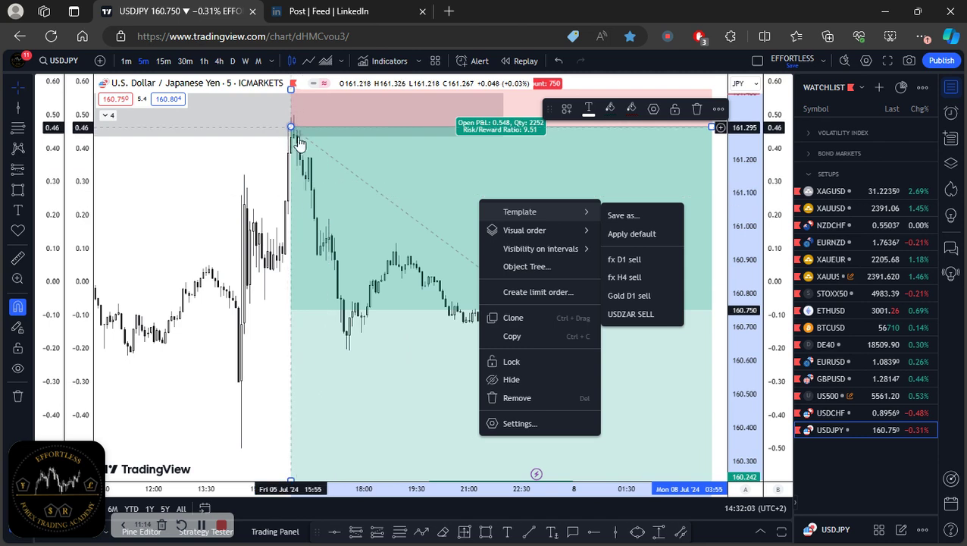
click(651, 113)
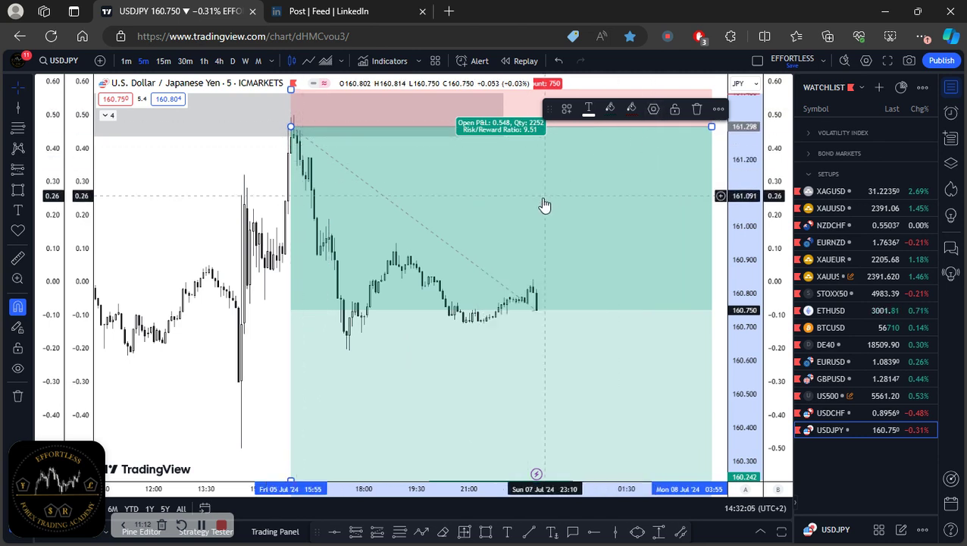
click(654, 109)
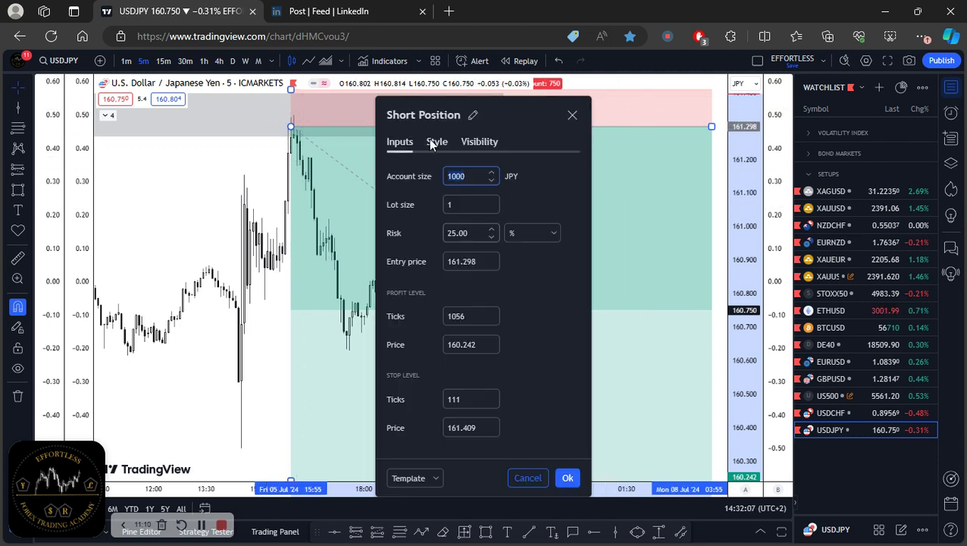
click(477, 142)
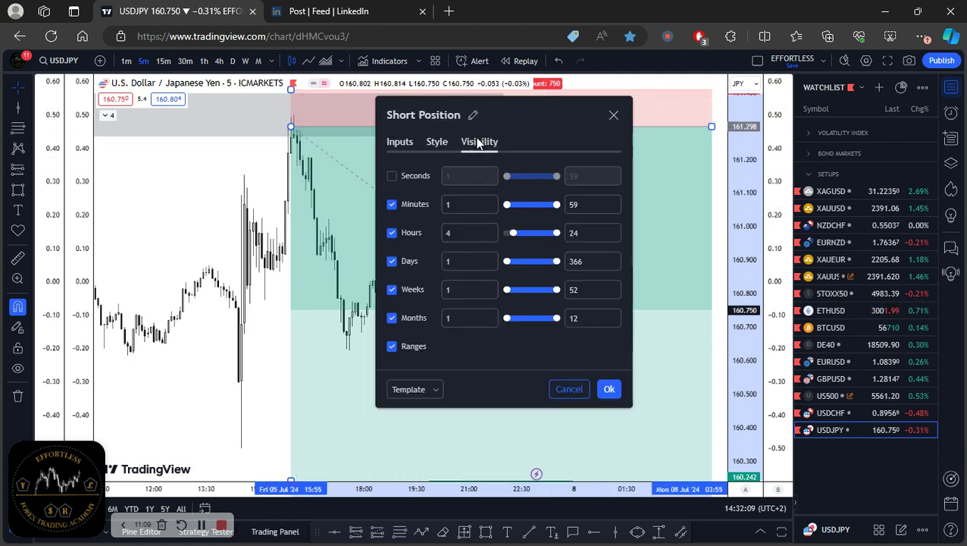
click(392, 233)
click(392, 233)
drag(514, 233, 496, 237)
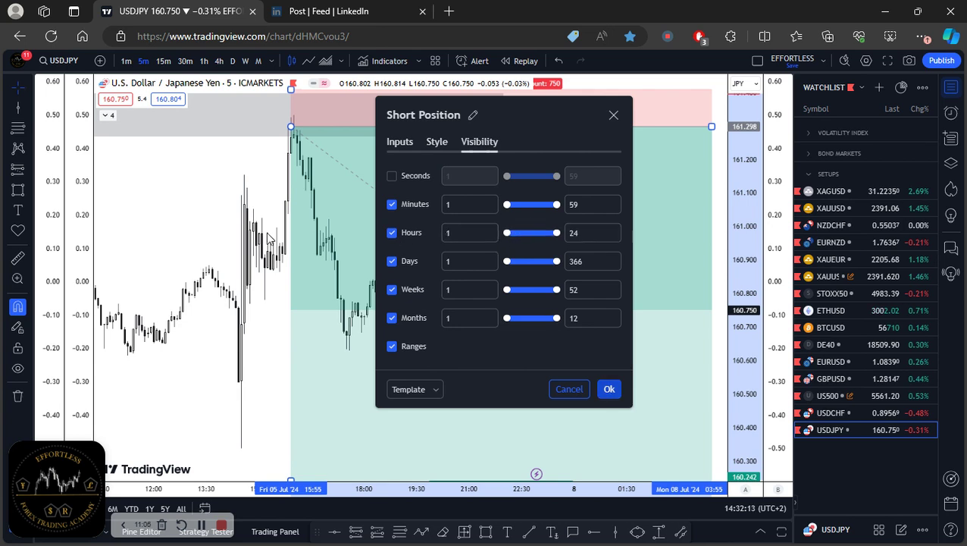
click(609, 389)
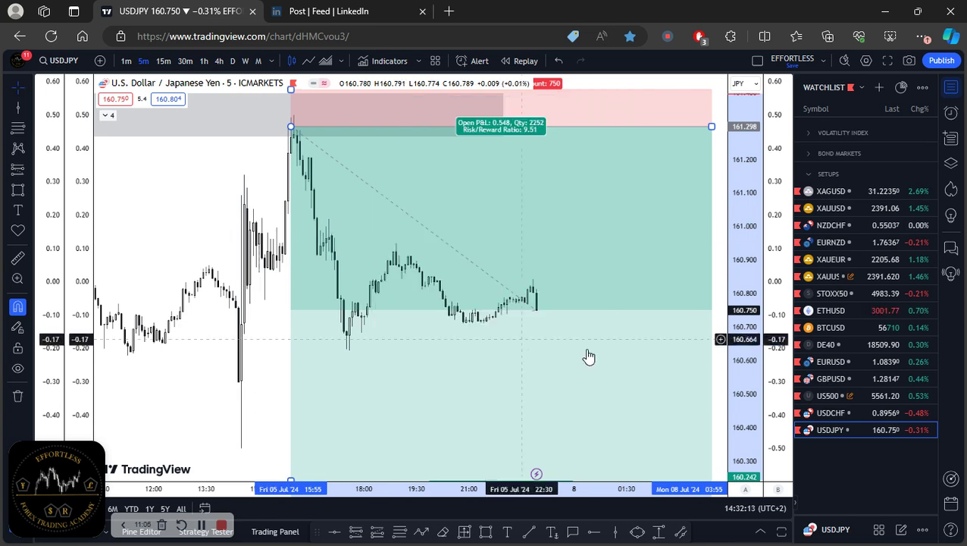
Step: Change the USDJPY chart to the 1h timeframe and frame the short position together with the resistance zone
click(204, 60)
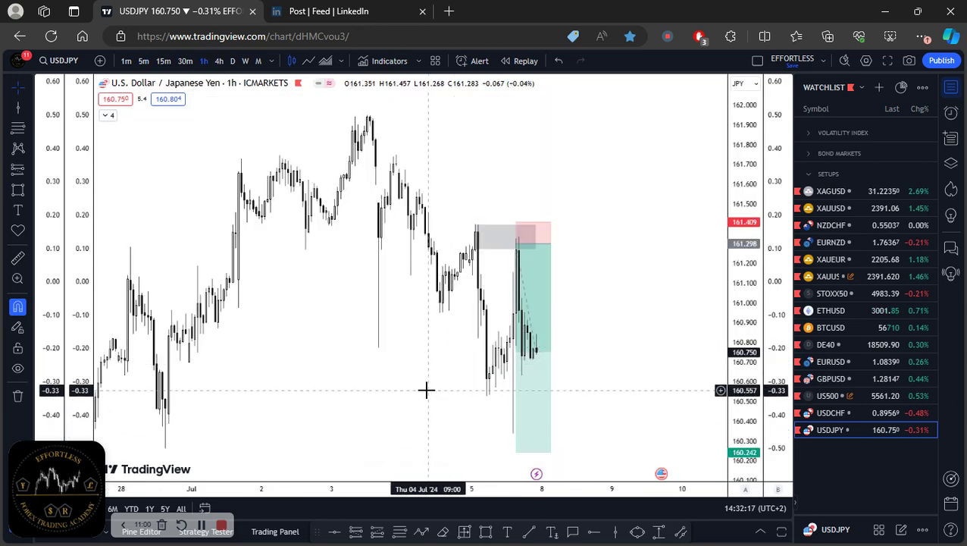
scroll(485, 387, up, 3)
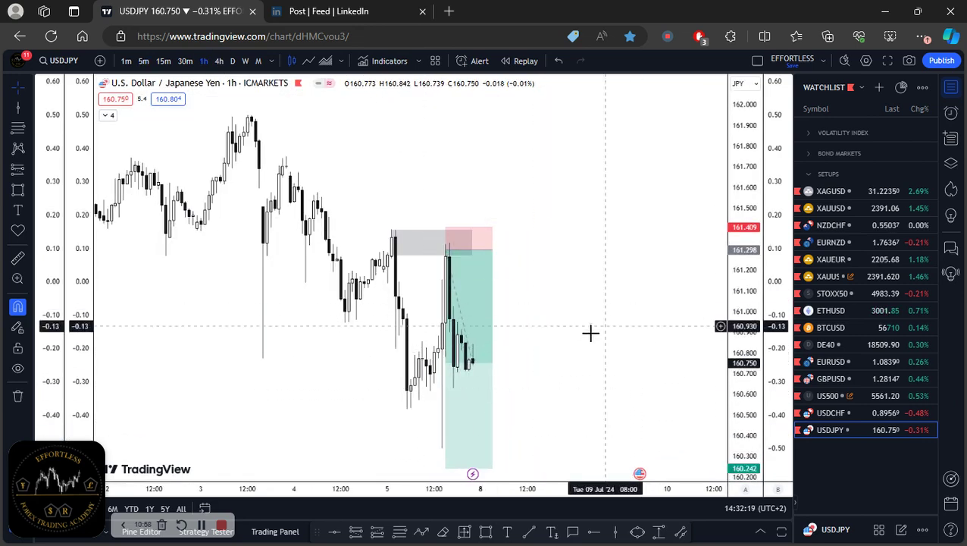
scroll(589, 332, up, 1)
scroll(611, 281, up, 2)
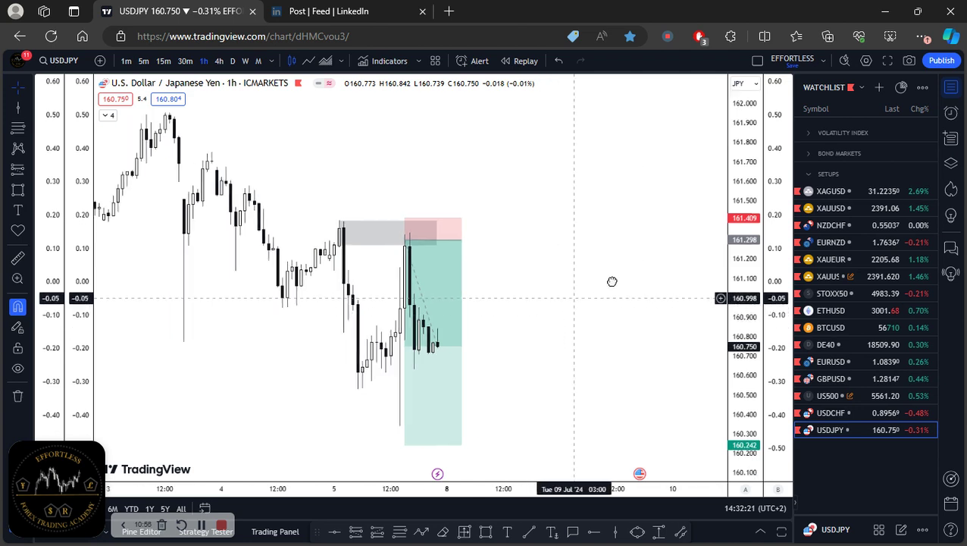
drag(561, 227, 621, 233)
drag(743, 294, 743, 304)
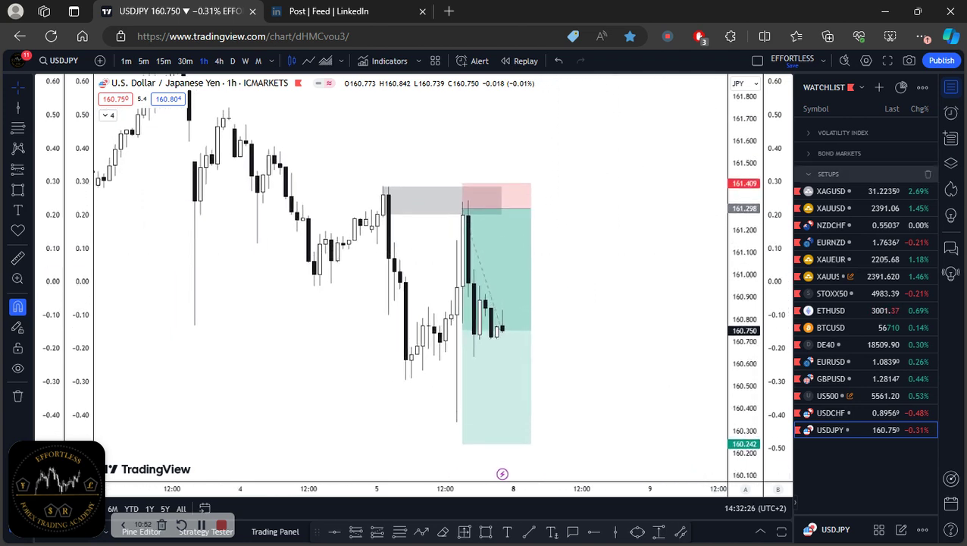
Step: Switch to the photo viewer to review the trade screenshots, return to the USDJPY chart in TradingView and inspect the short position's details
key(alt+Tab)
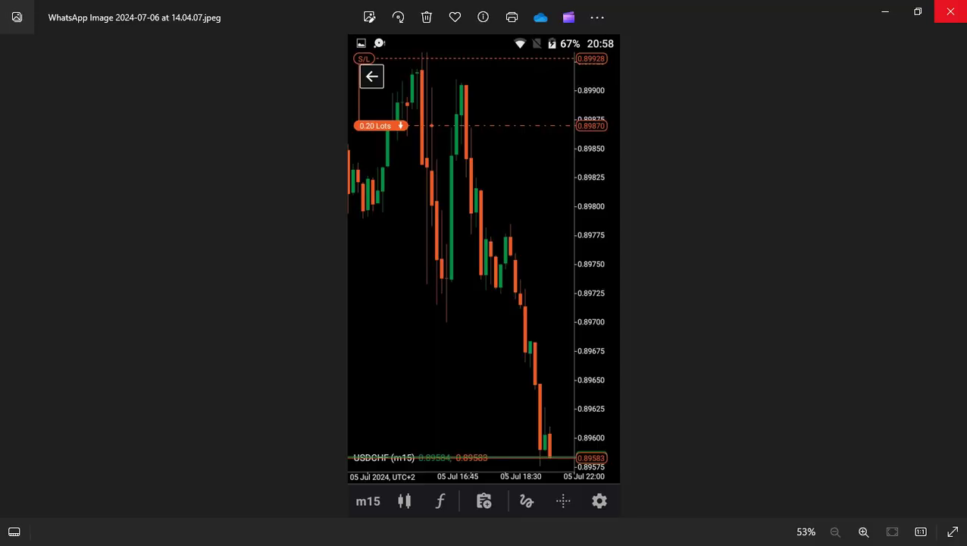
click(17, 282)
click(17, 283)
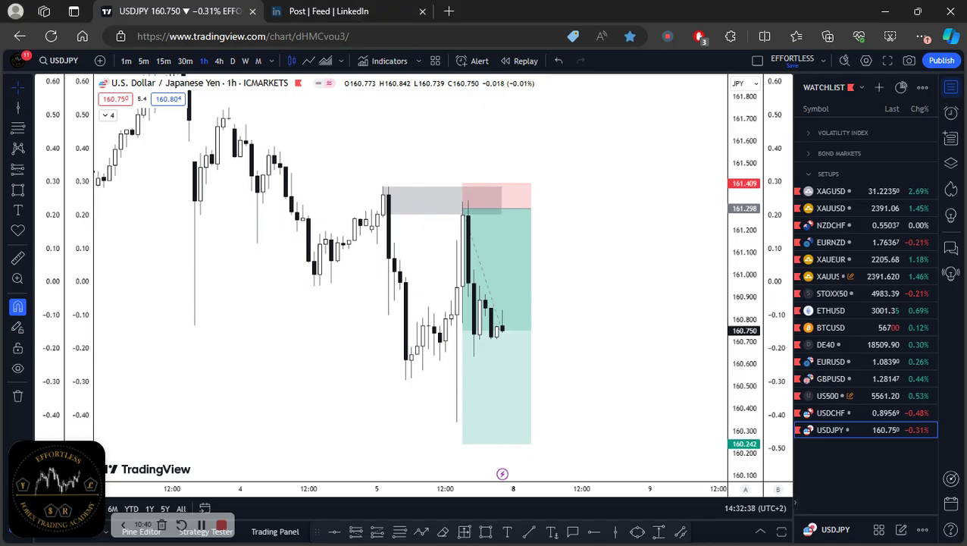
click(500, 212)
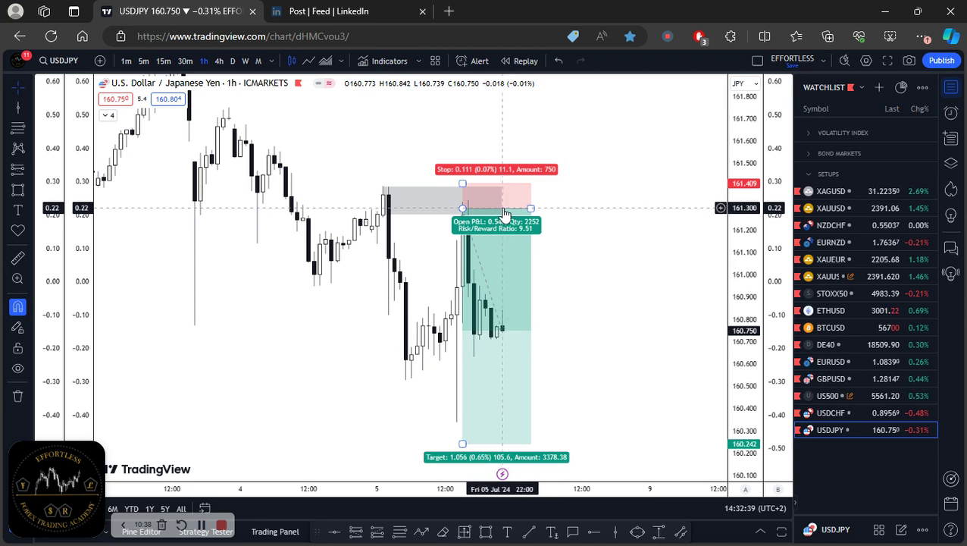